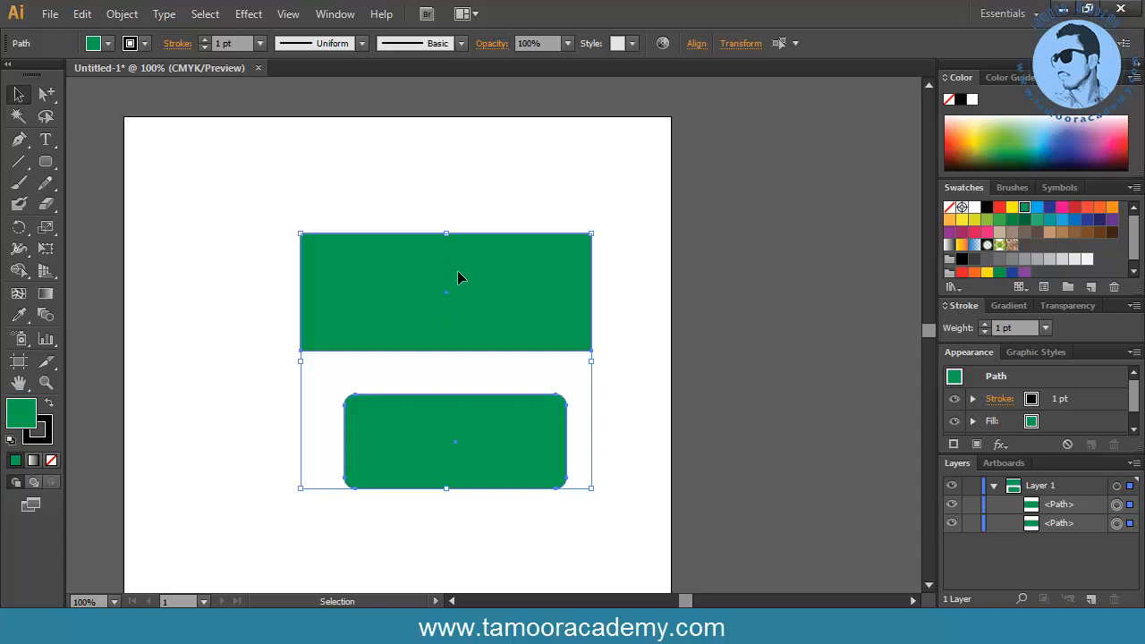
Select the sharp-cornered rectangle with the Selection tool and reposition it freely, ending near the artboard's upper-right edge
left_click(267, 186)
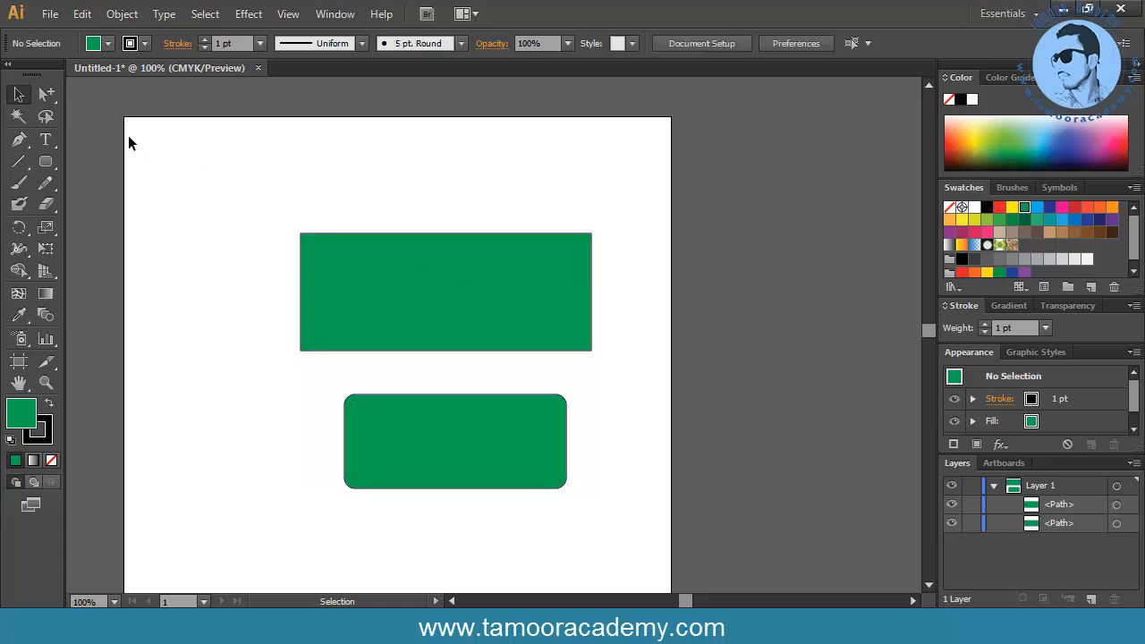
left_click(18, 94)
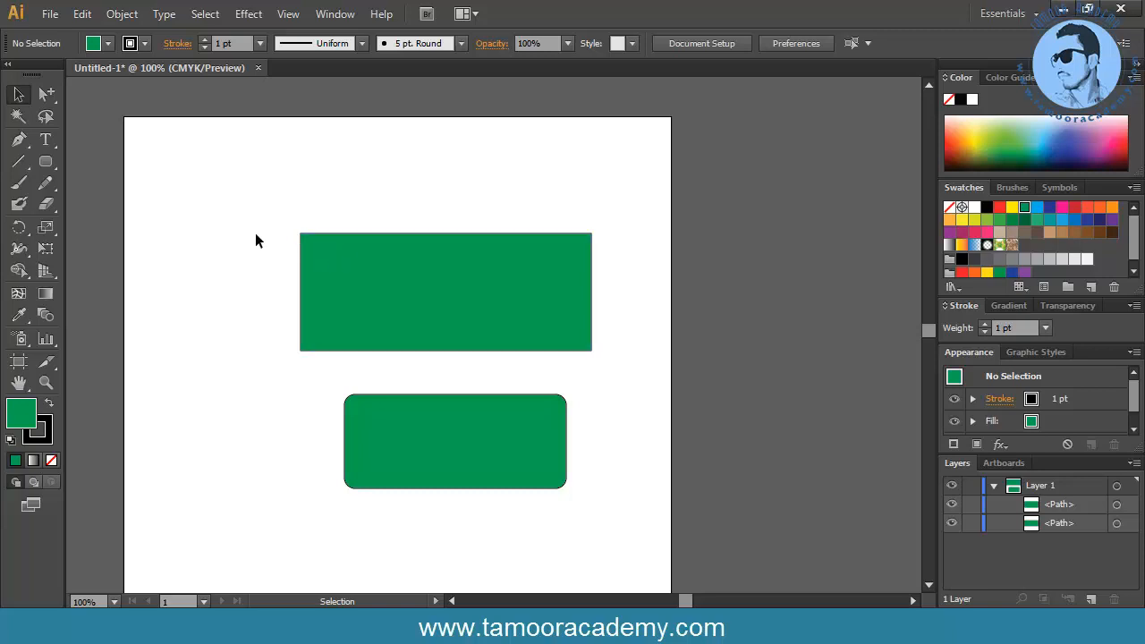
left_click(318, 271)
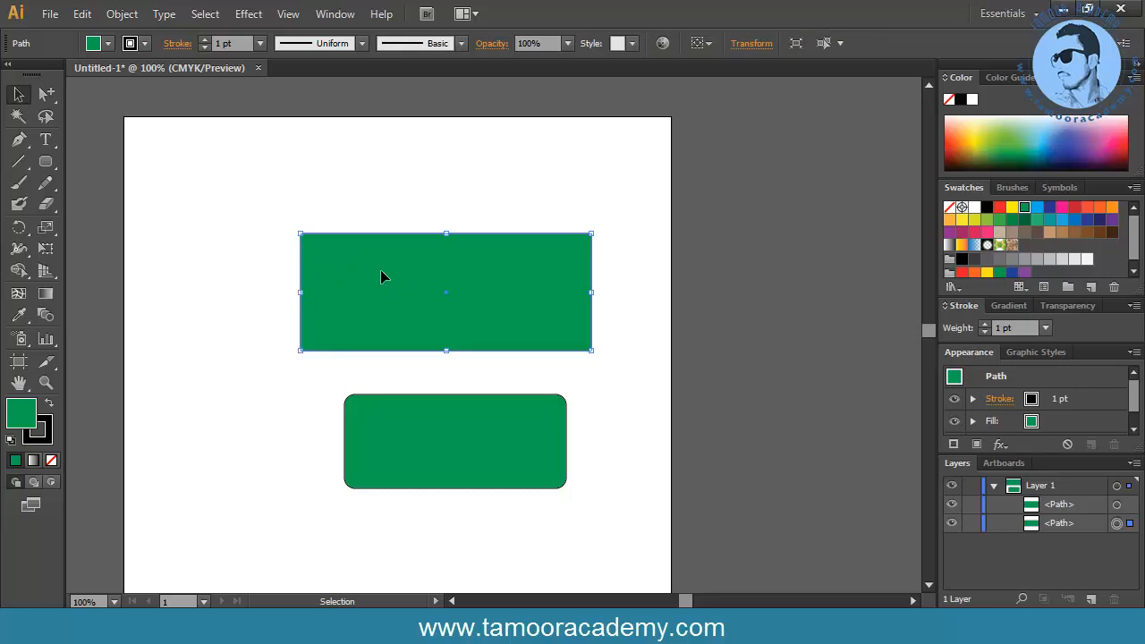
left_click_drag(380, 276, 324, 246)
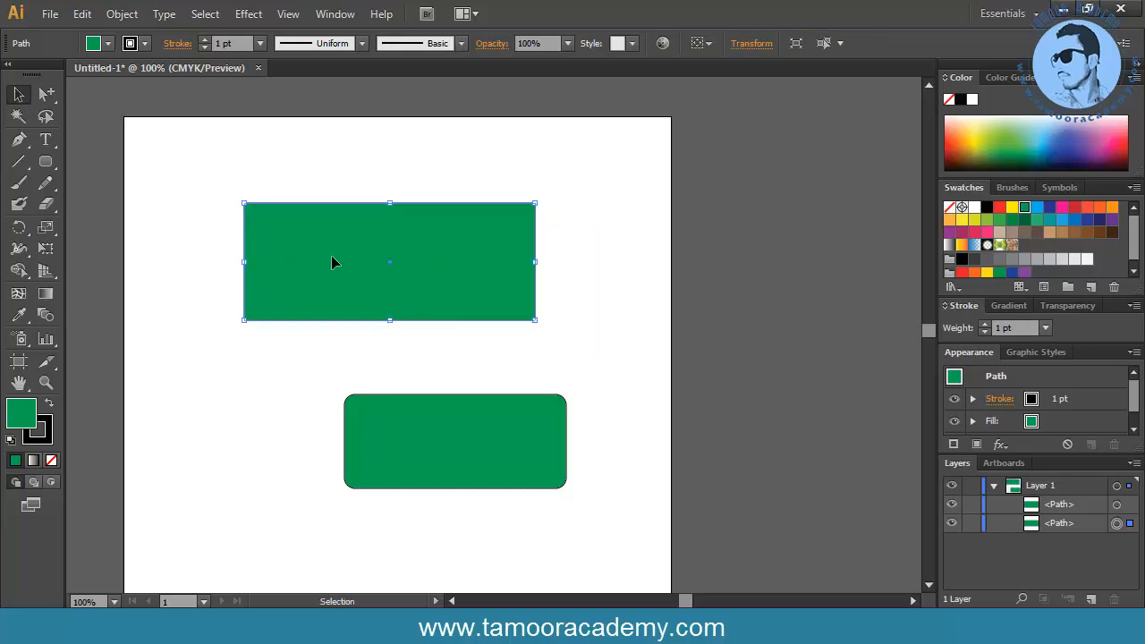
left_click_drag(347, 271, 238, 329)
left_click_drag(309, 310, 470, 238)
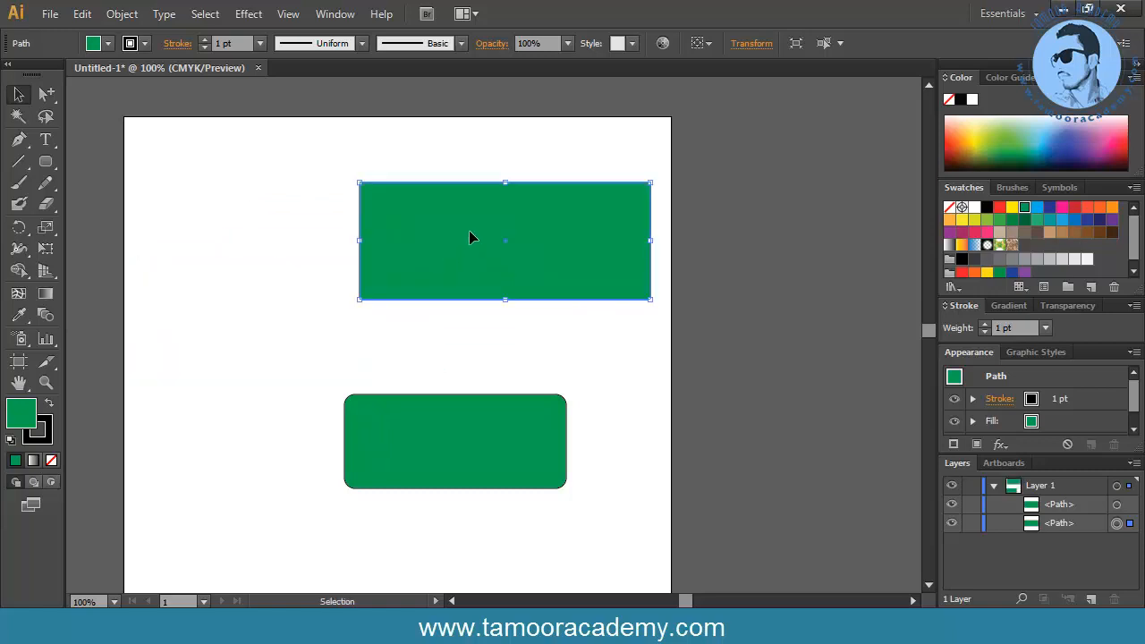
left_click(322, 263)
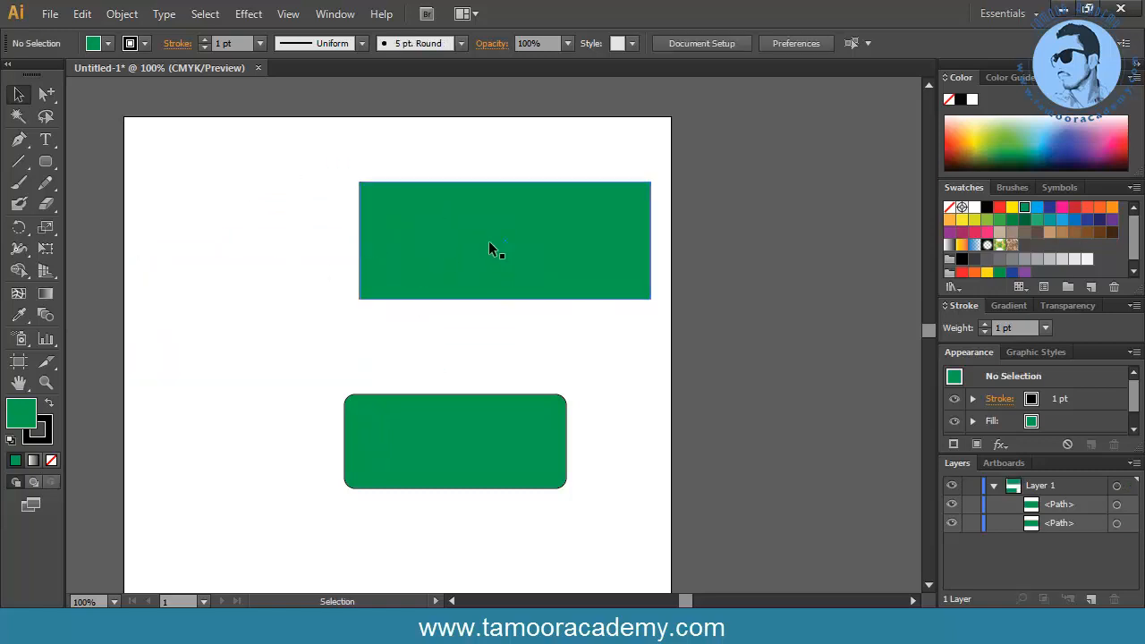
Arrange the two rectangles side by side along the artboard's upper edge, with the sharp-cornered one left of the rounded one
left_click(442, 276)
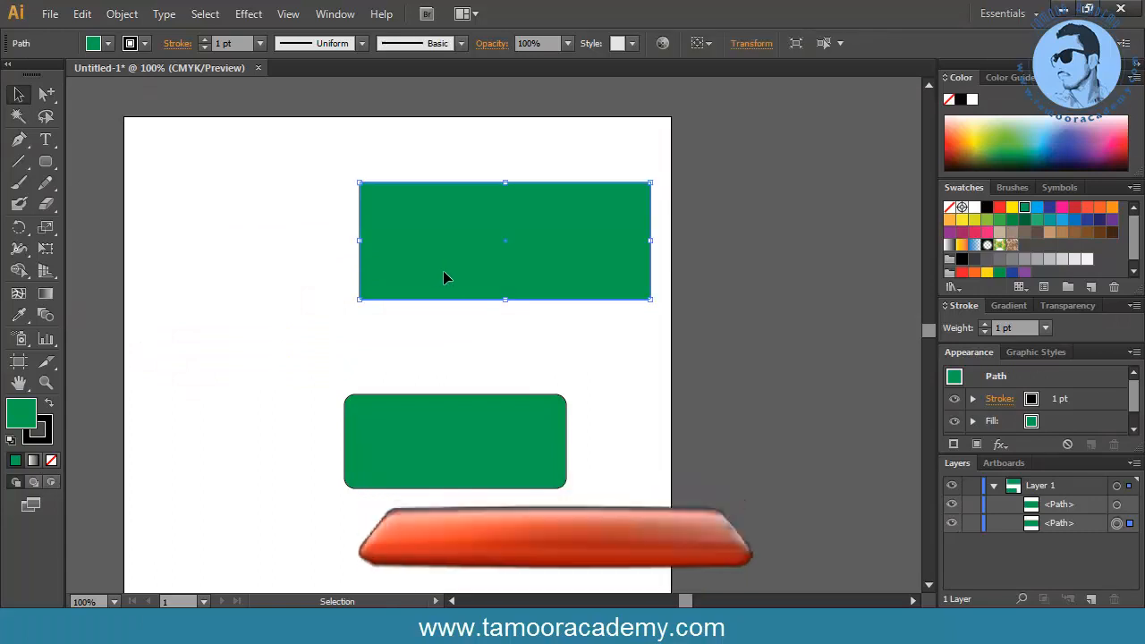
left_click_drag(536, 262, 309, 219)
left_click_drag(364, 413, 498, 192)
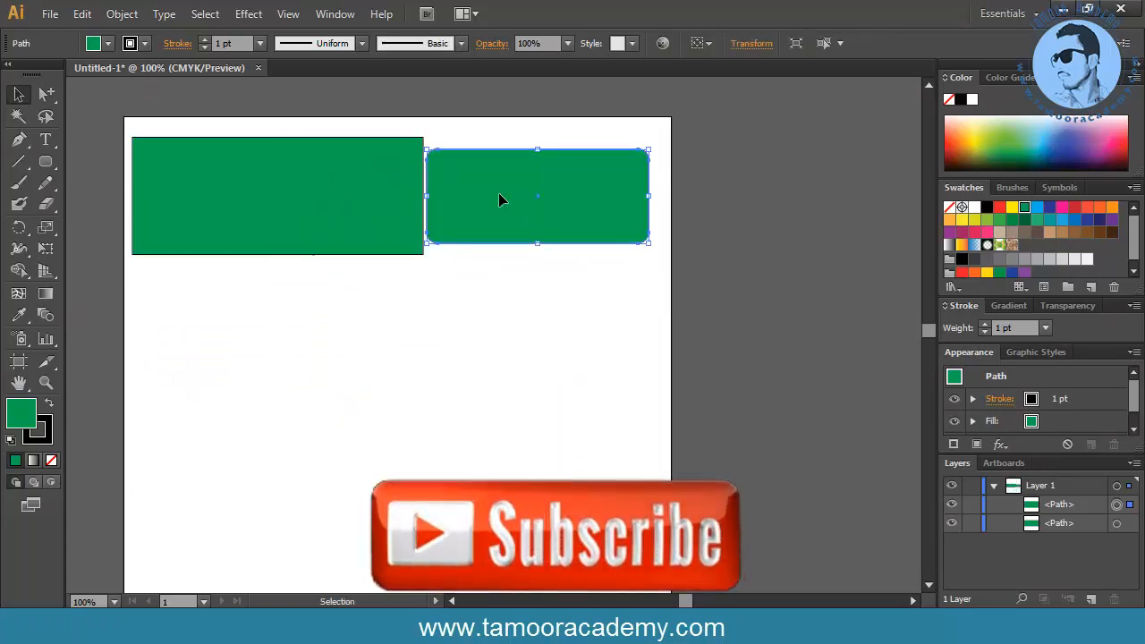
left_click(470, 283)
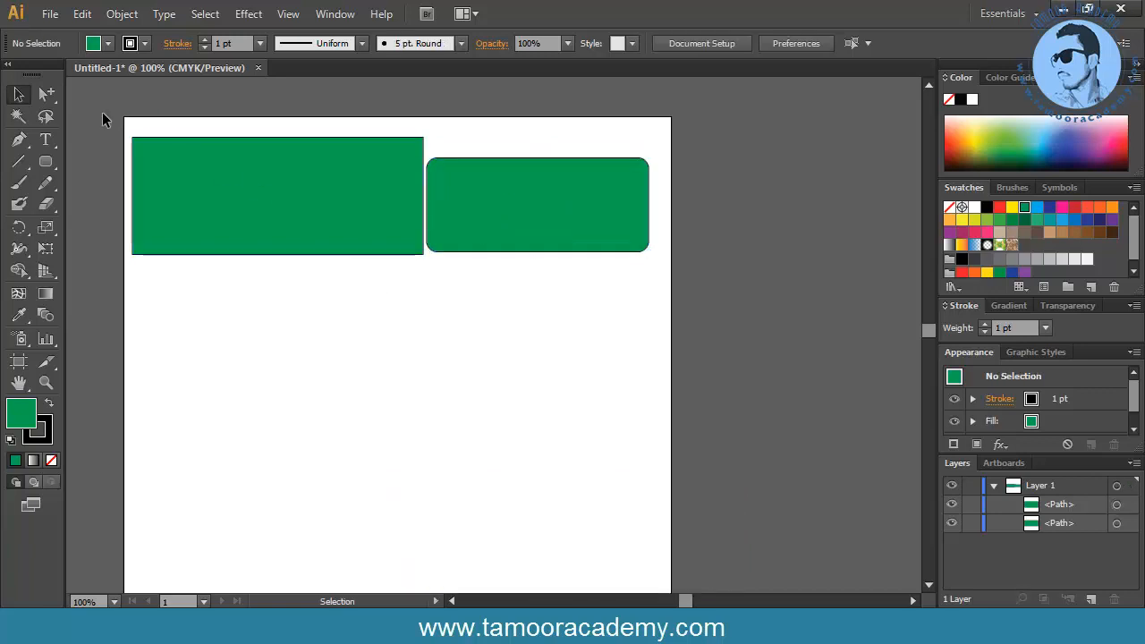
Select both rectangles together and move them down the artboard as one, keeping them side by side
left_click_drag(104, 115, 600, 286)
left_click(599, 295)
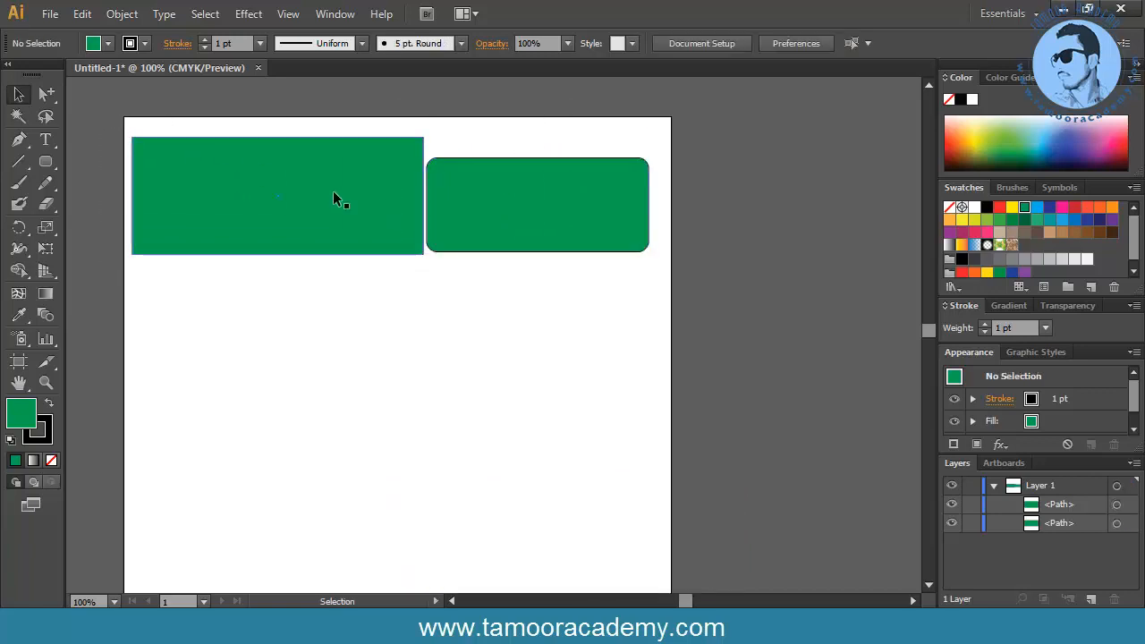
left_click_drag(92, 88, 491, 295)
left_click_drag(363, 170, 379, 386)
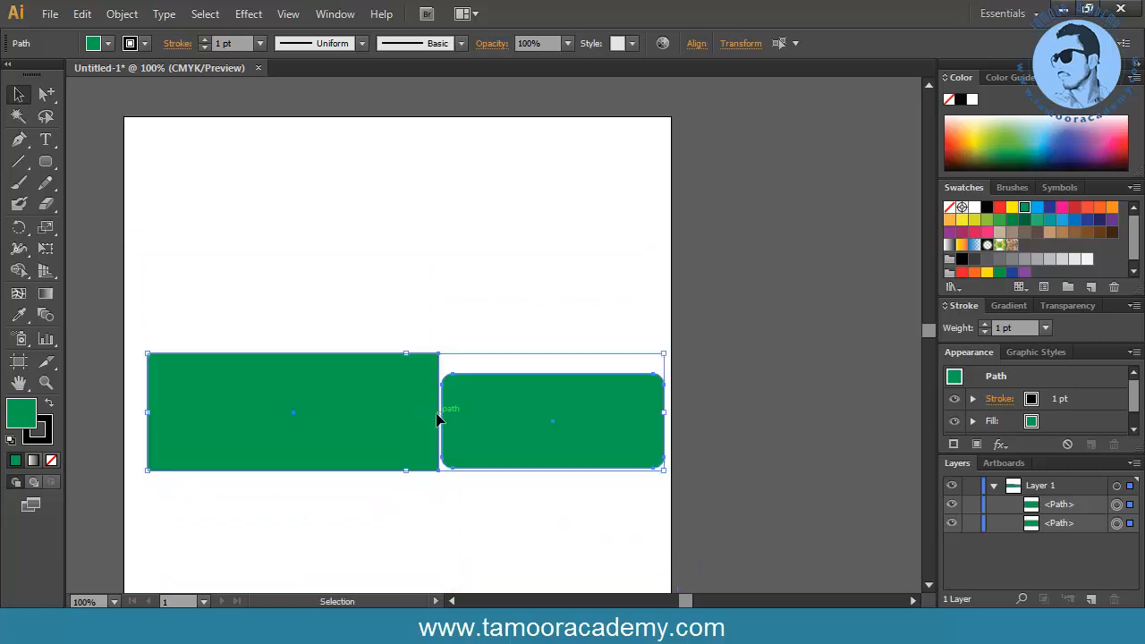
left_click(362, 260)
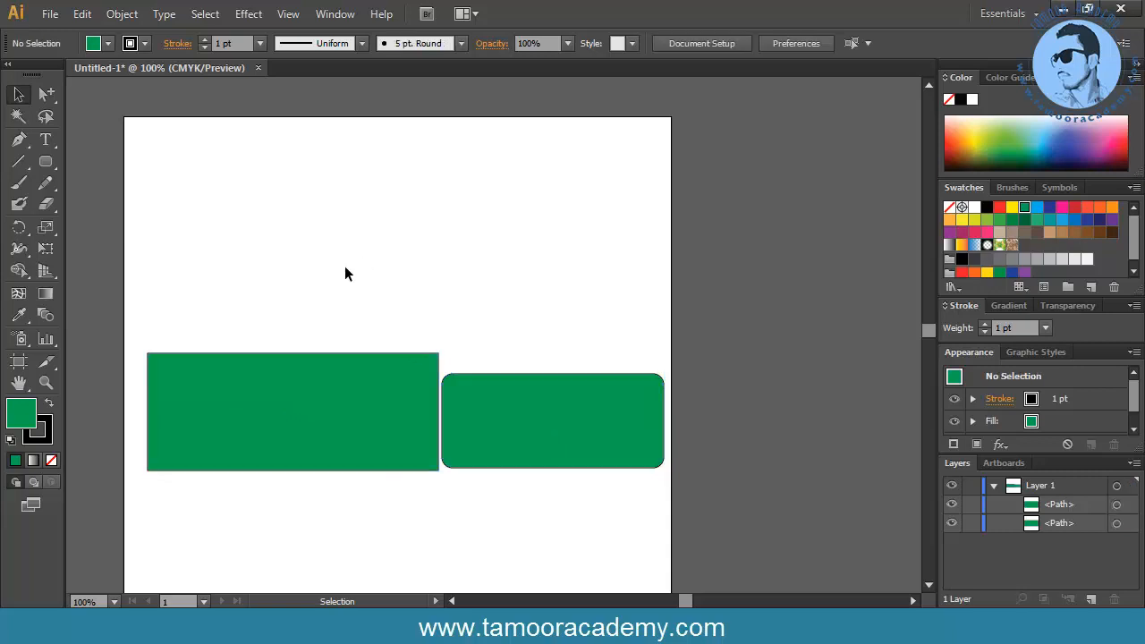
Move the sharp-cornered rectangle to the artboard's upper part and enlarge it from its lower-right corner
left_click_drag(302, 378, 324, 238)
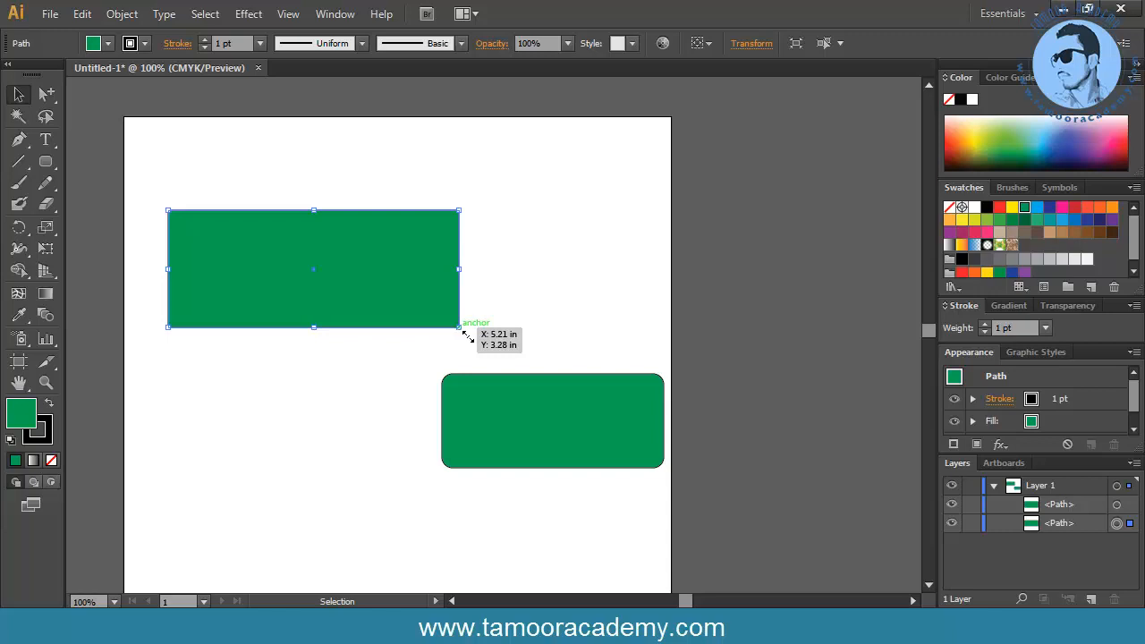
left_click_drag(467, 334, 536, 382)
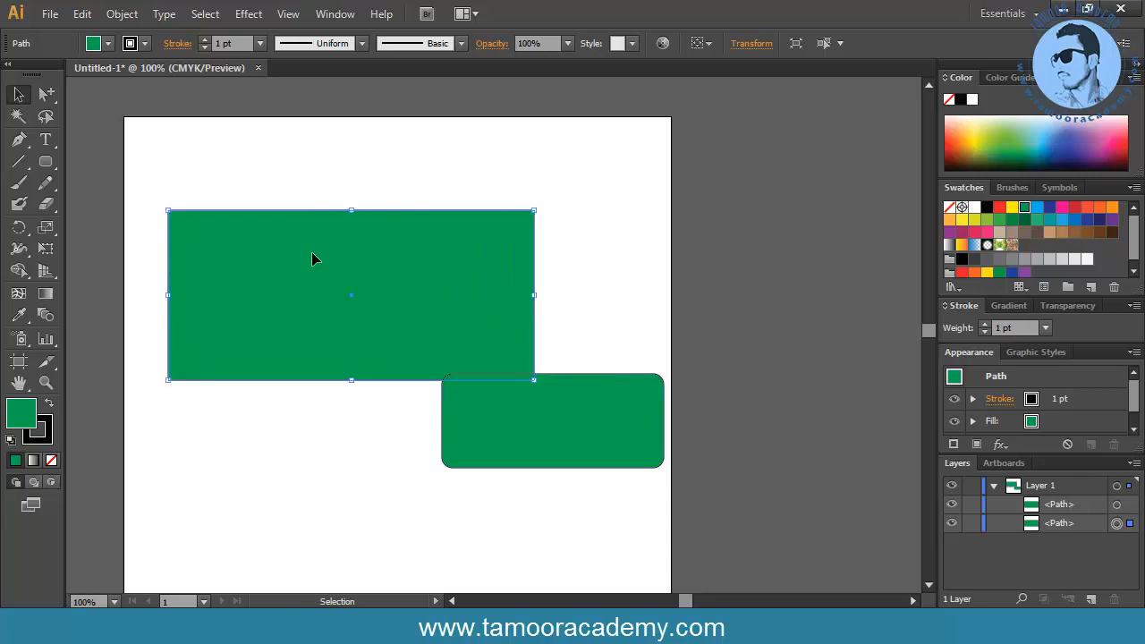
left_click_drag(311, 253, 338, 262)
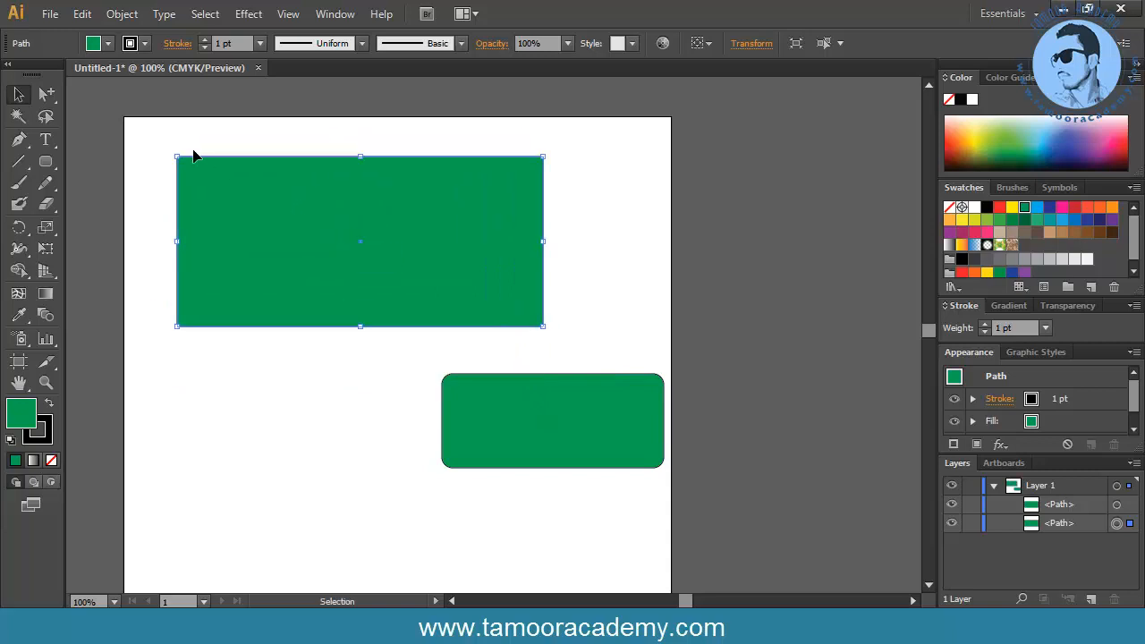
Resize the sharp-cornered rectangle from its upper-right corner, shrinking it proportionally about its centre
left_click(19, 94)
left_click_drag(542, 157, 576, 169)
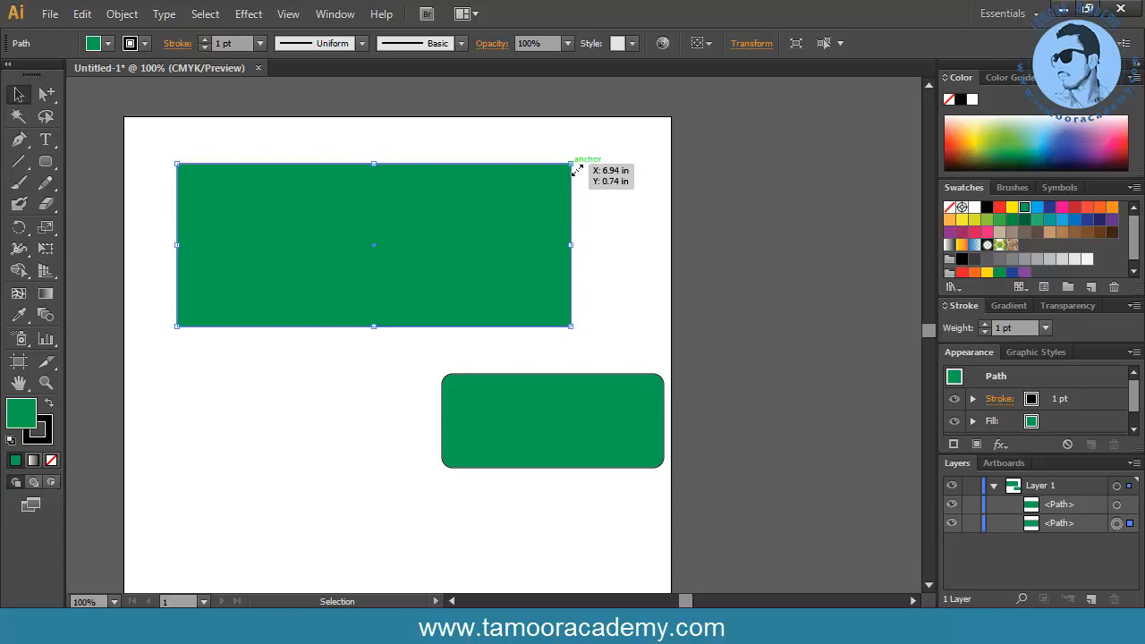
left_click_drag(577, 169, 508, 189)
left_click(577, 180)
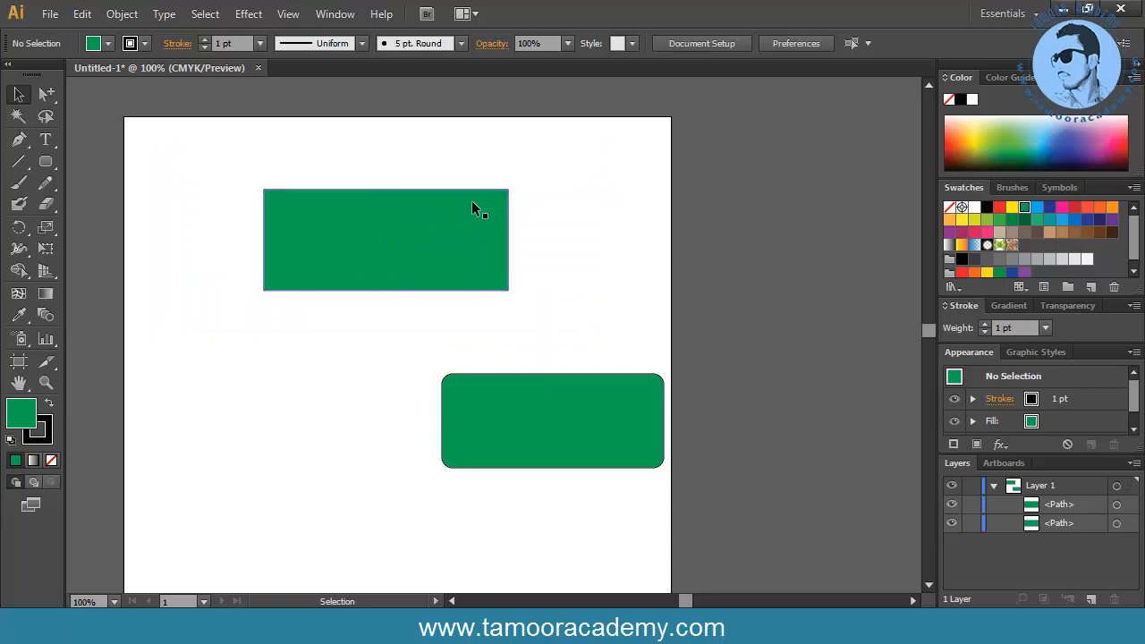
Try enlarging the sharp-cornered rectangle and rotating it clockwise, and undo both transformations
left_click(483, 211)
left_click_drag(524, 194, 597, 203)
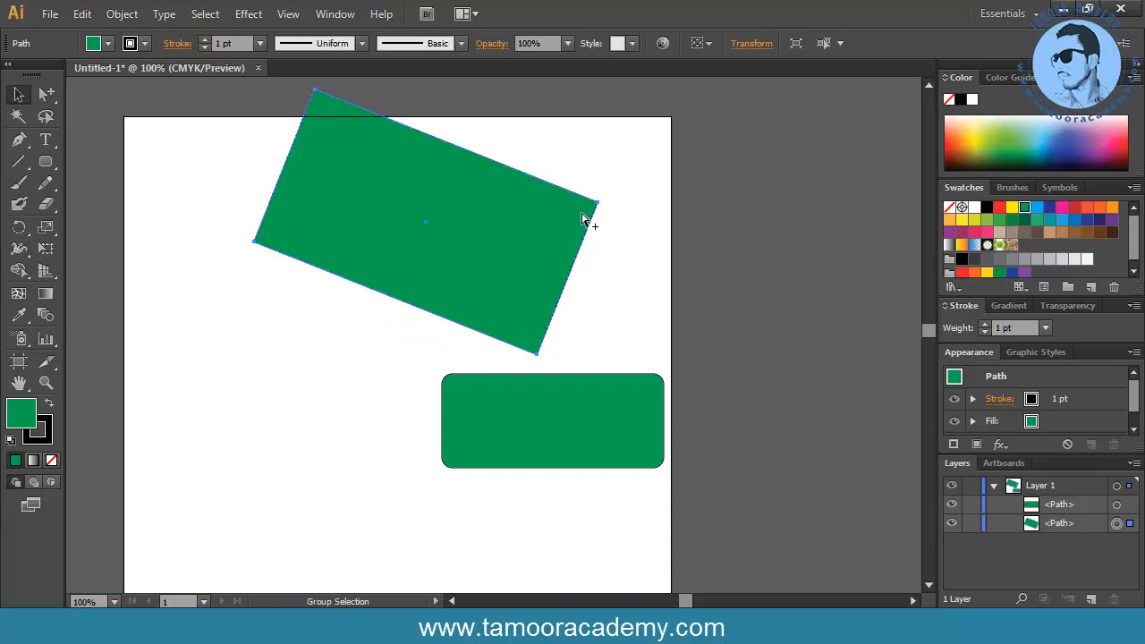
key("ctrl+z")
key("ctrl+z")
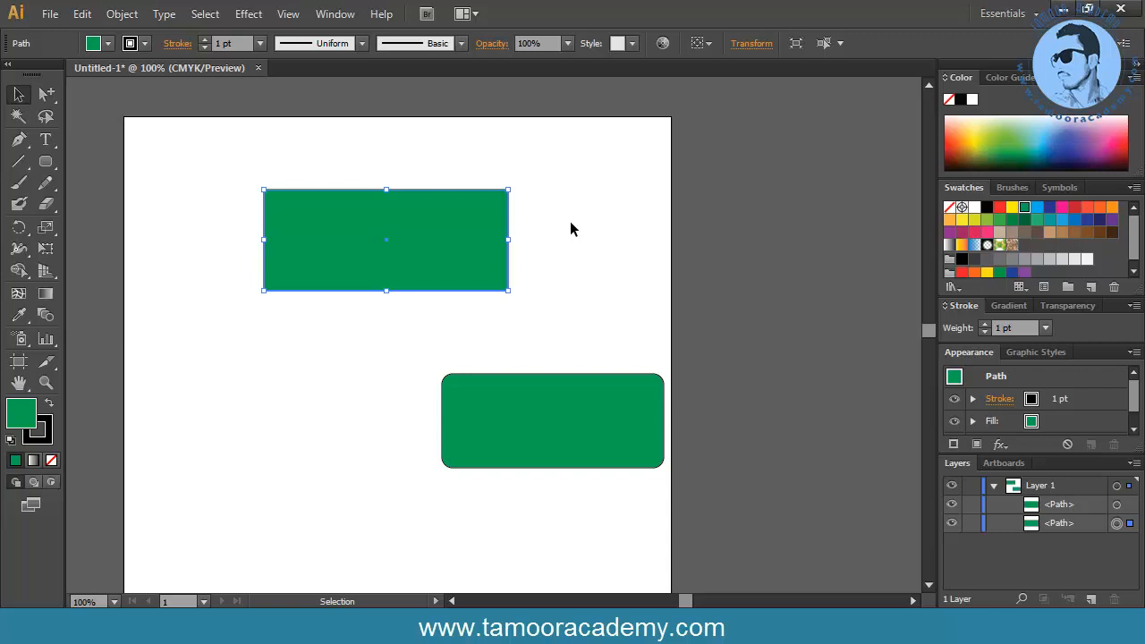
left_click(570, 229)
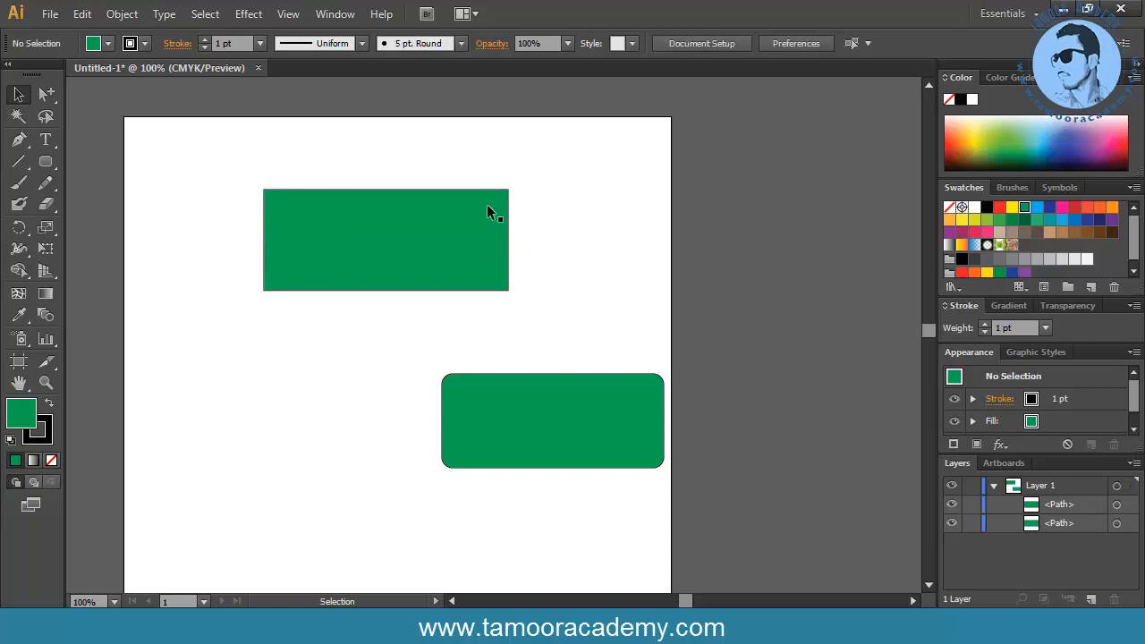
Select the sharp-cornered rectangle with the Selection tool and shift it slightly up and to the left
left_click(21, 95)
left_click(351, 249)
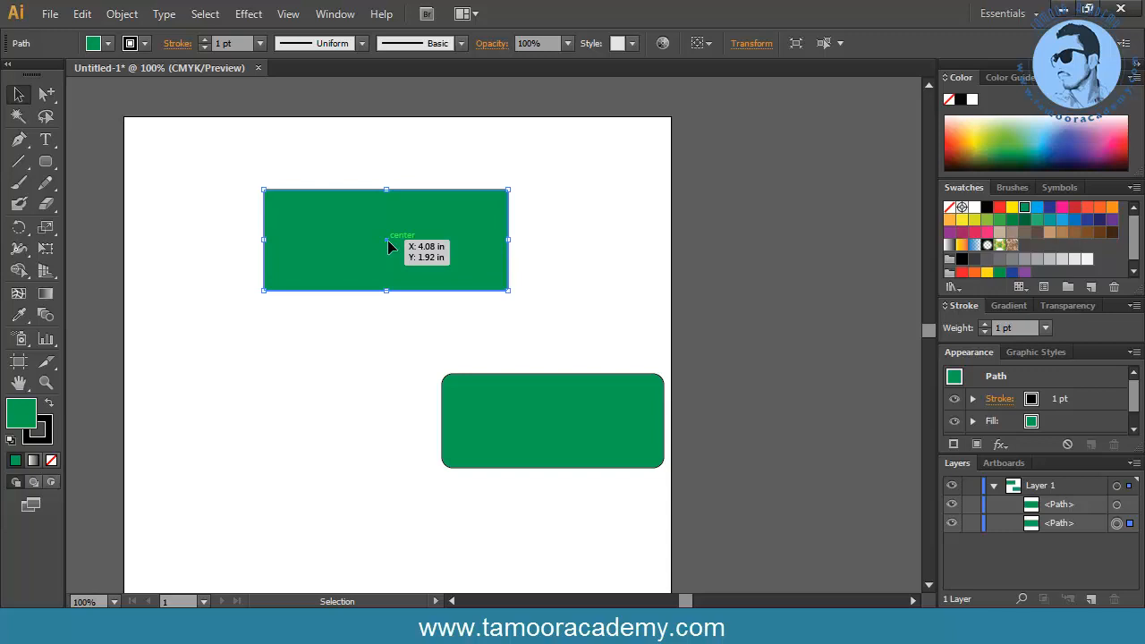
left_click_drag(406, 258, 339, 230)
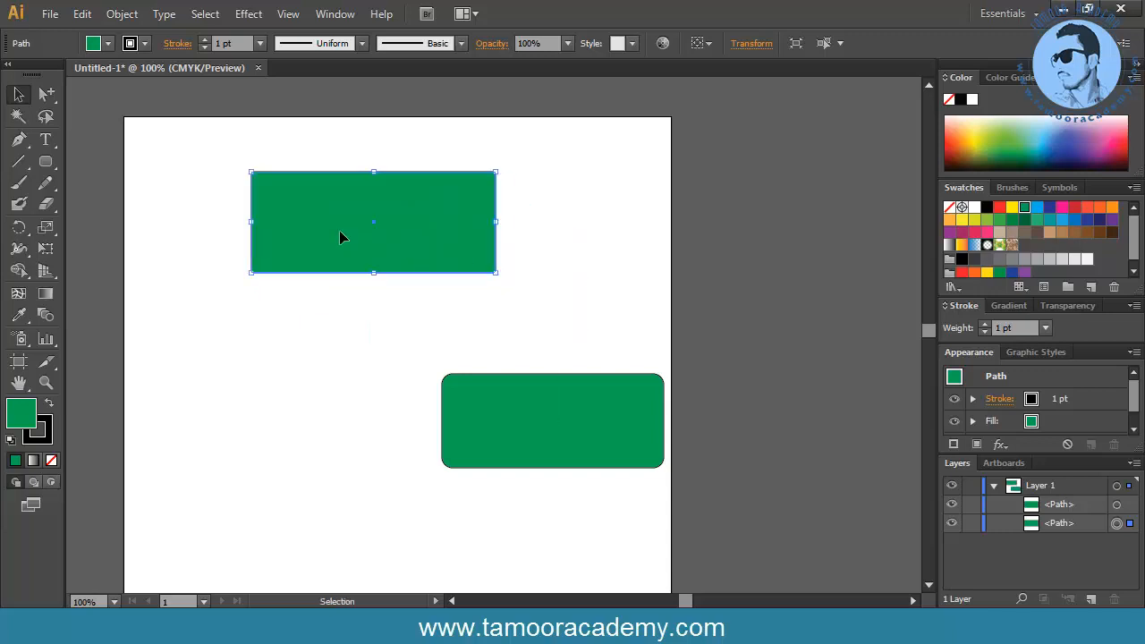
Reshape the sharp-cornered rectangle with the Direct Selection tool by moving its upper-left anchor point inward to form a slanted quadrilateral
double_click(56, 102)
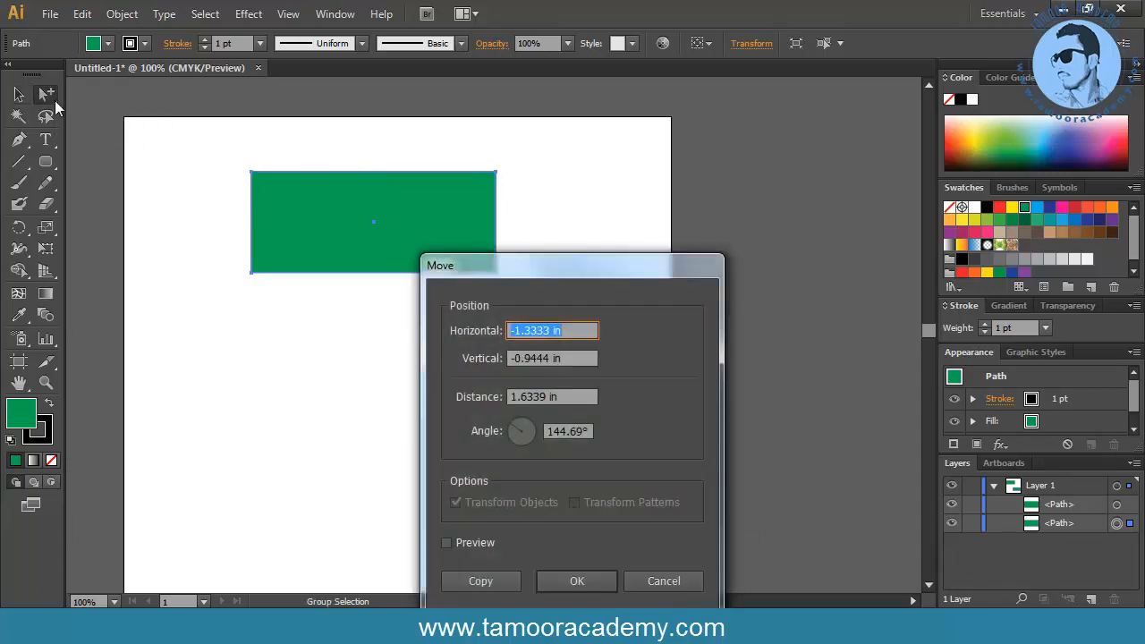
left_click(666, 579)
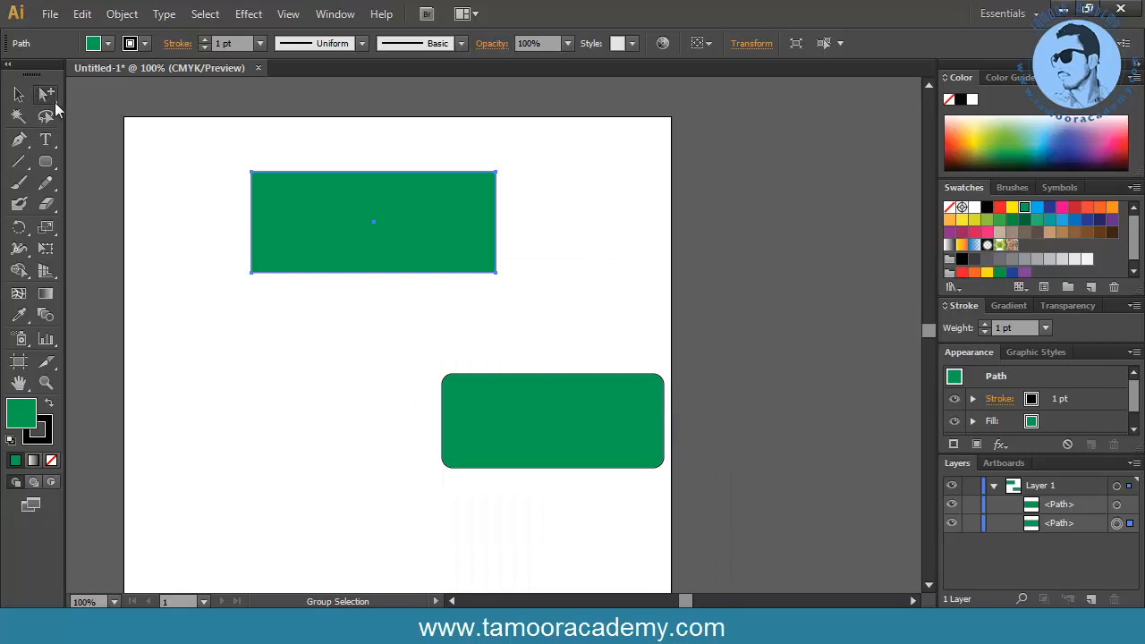
mouse_move(56, 102)
left_mouse_down()
mouse_move(79, 107)
mouse_move(74, 96)
left_mouse_up()
left_click(361, 343)
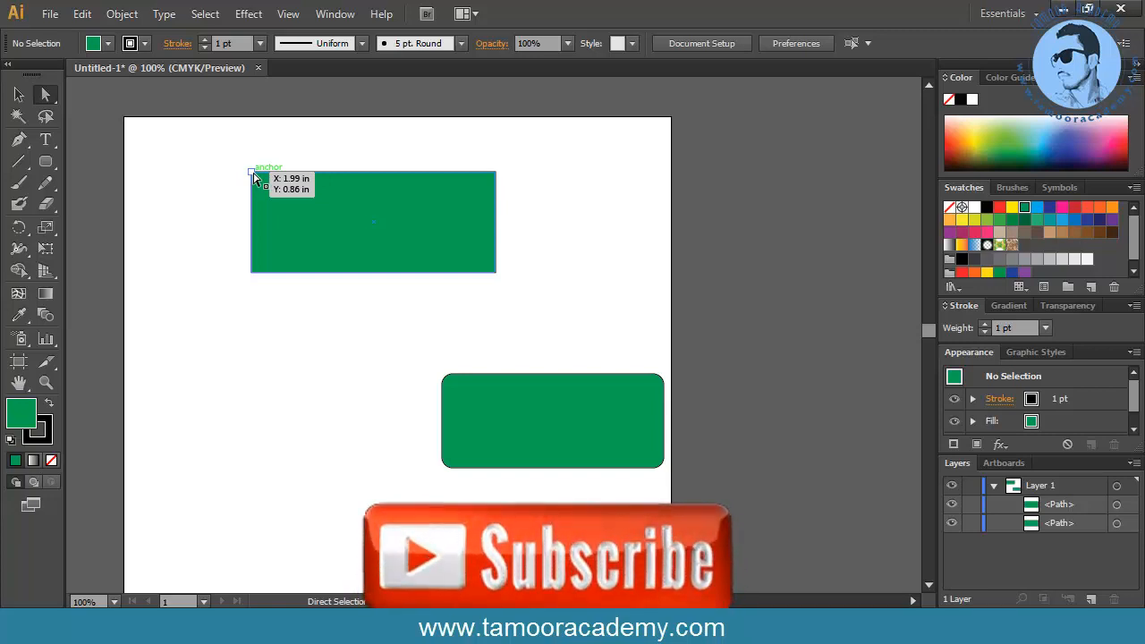
mouse_move(253, 176)
left_mouse_down()
mouse_move(213, 145)
mouse_move(256, 174)
mouse_move(214, 184)
mouse_move(242, 162)
left_mouse_up()
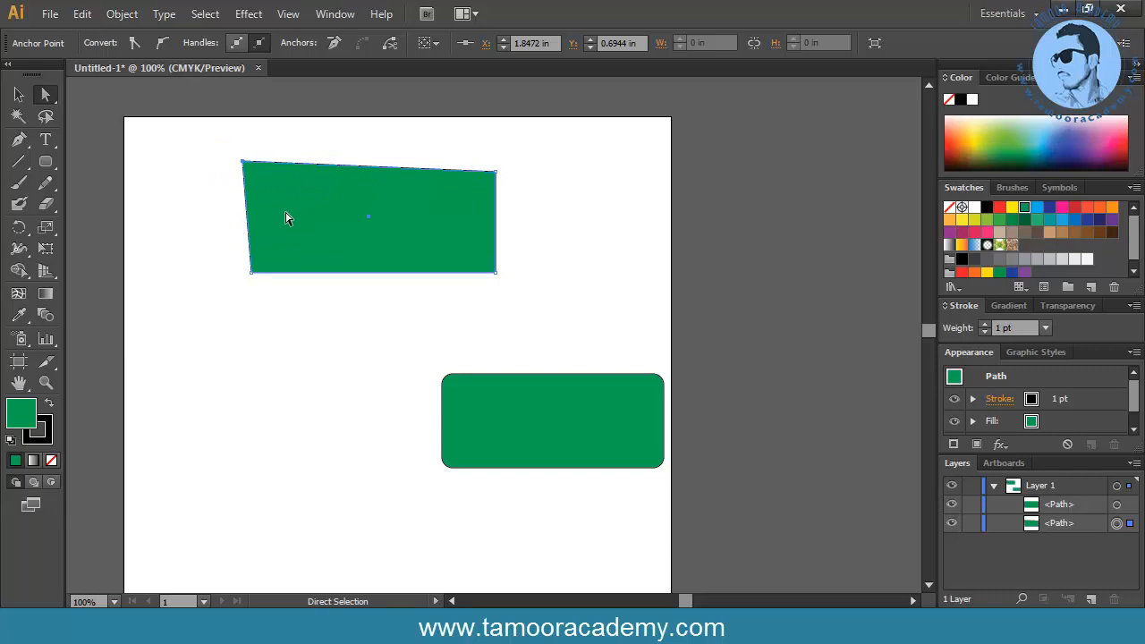
left_click(247, 166)
left_click_drag(245, 163, 304, 188)
left_click(337, 224)
left_click(245, 179)
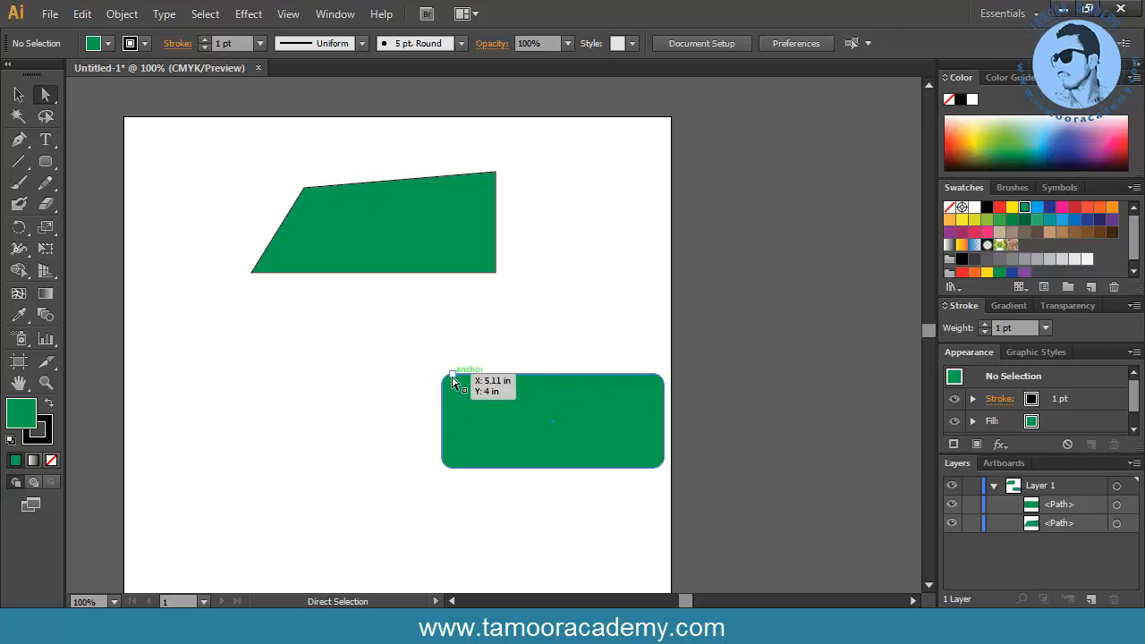
Pull the rounded rectangle's upper-left anchor point far out to the left into a spike, and move the whole shape up and left
left_click_drag(455, 379, 265, 357)
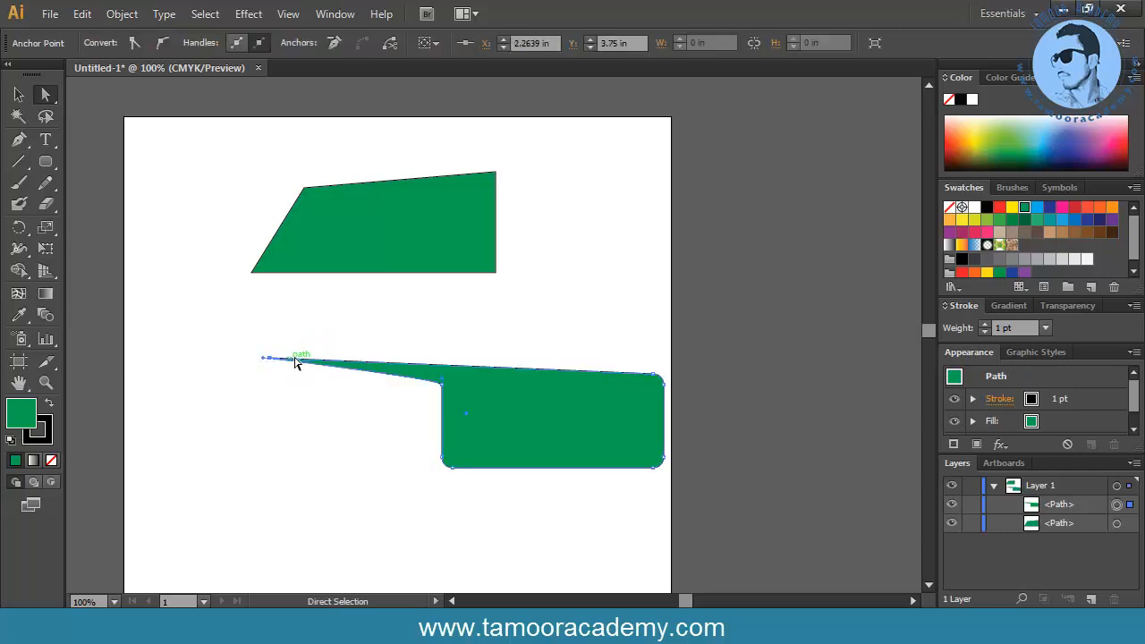
left_click(511, 332)
left_click_drag(557, 412, 444, 385)
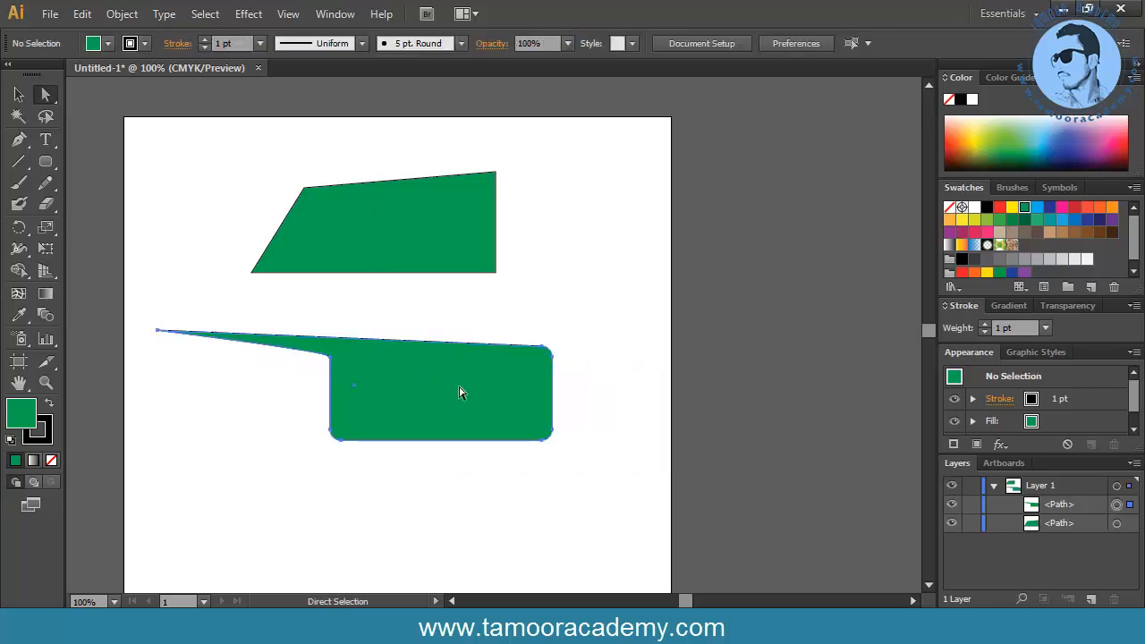
left_click(573, 378)
left_click(497, 392)
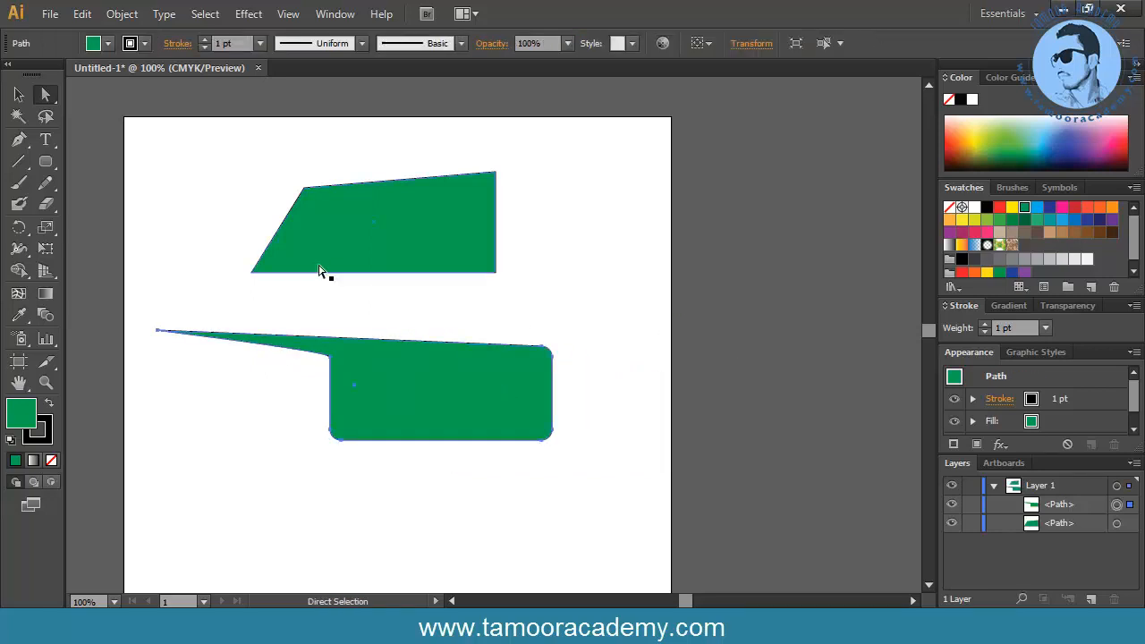
Select the slanted upper shape with the Group Selection tool, and select both shapes together with the Selection tool
double_click(55, 102)
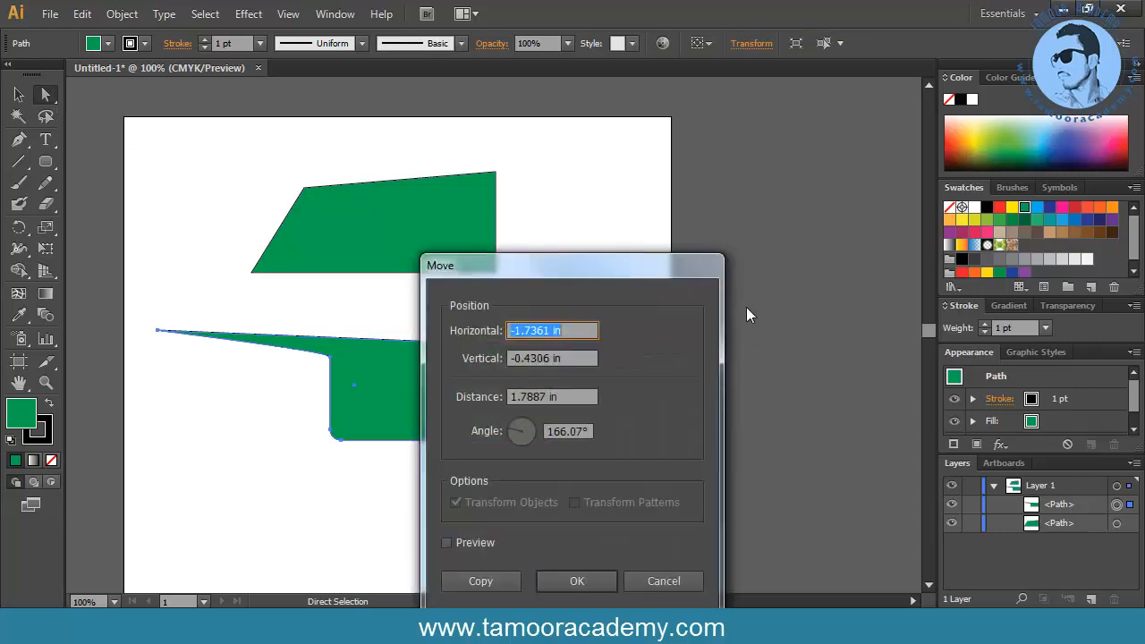
left_click(667, 581)
left_click_drag(57, 102, 90, 115)
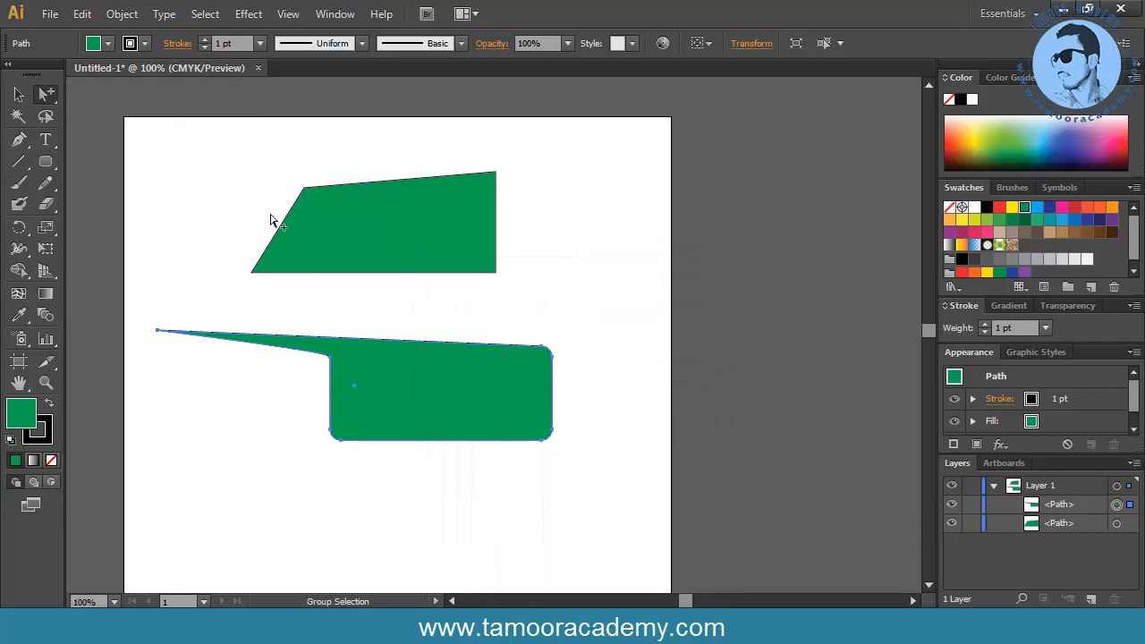
left_click(274, 221)
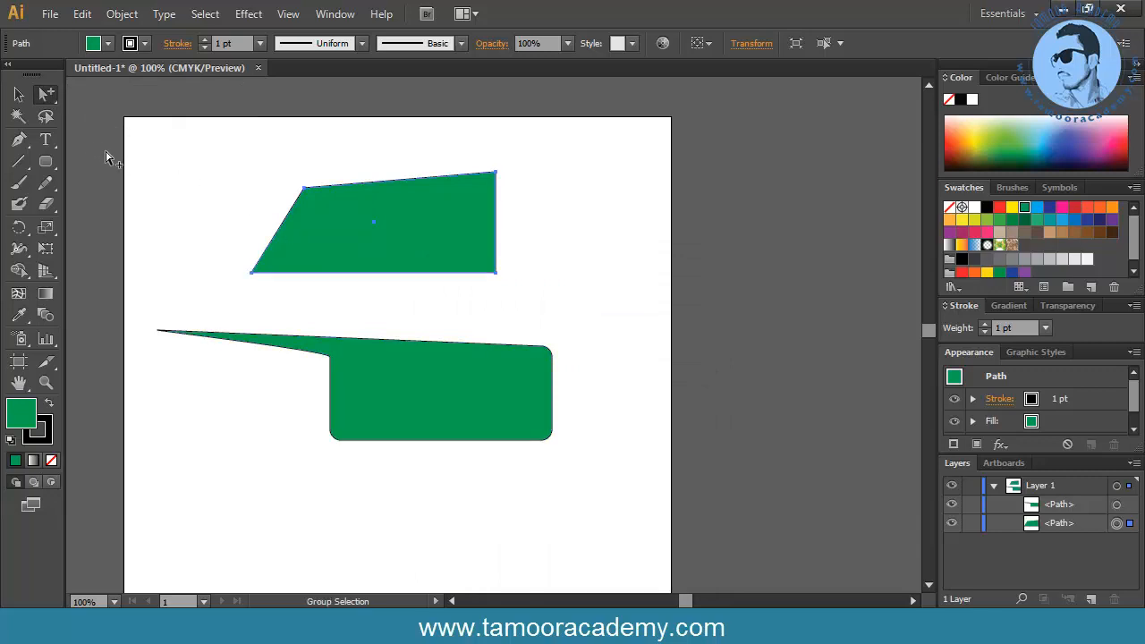
left_click(20, 94)
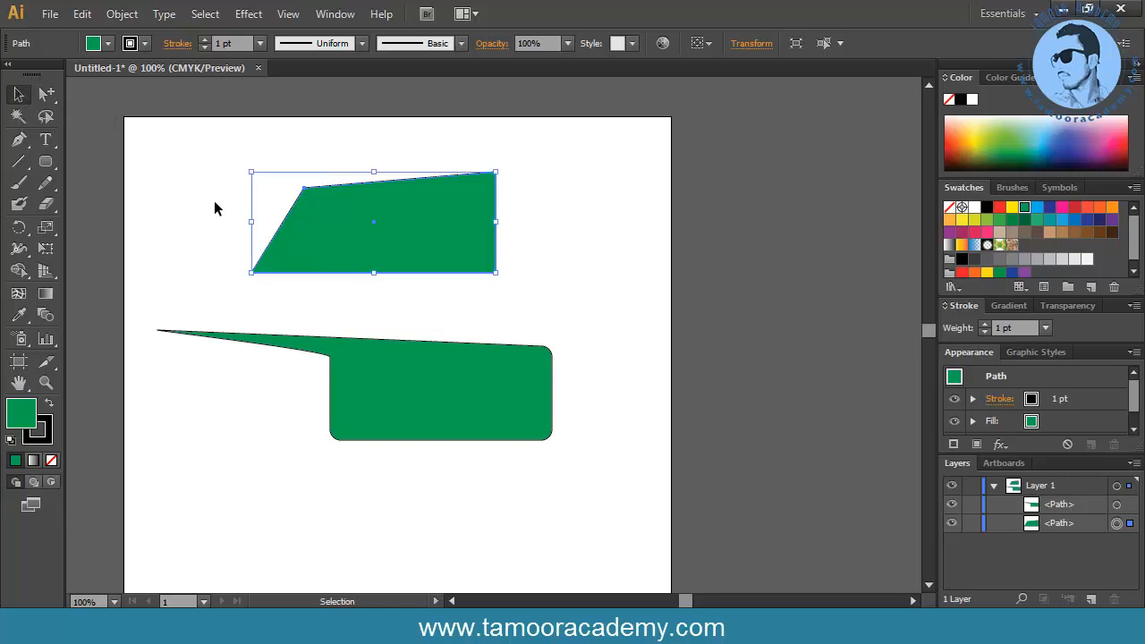
left_click_drag(160, 144, 585, 483)
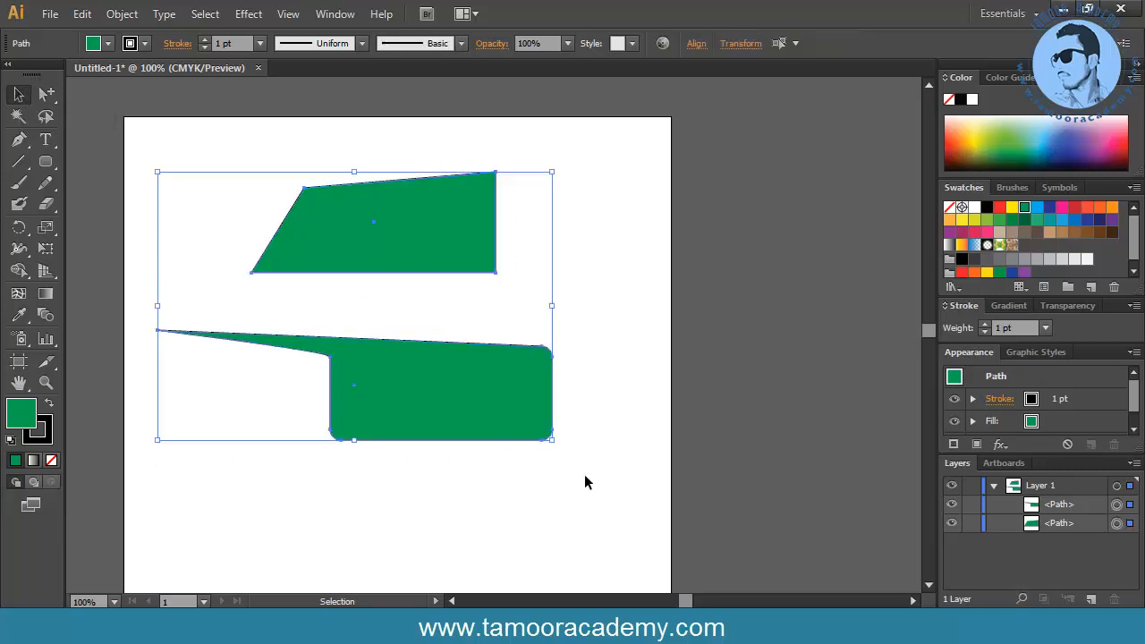
Group the two green shapes and move the group to the right with the Selection tool
right_click(448, 369)
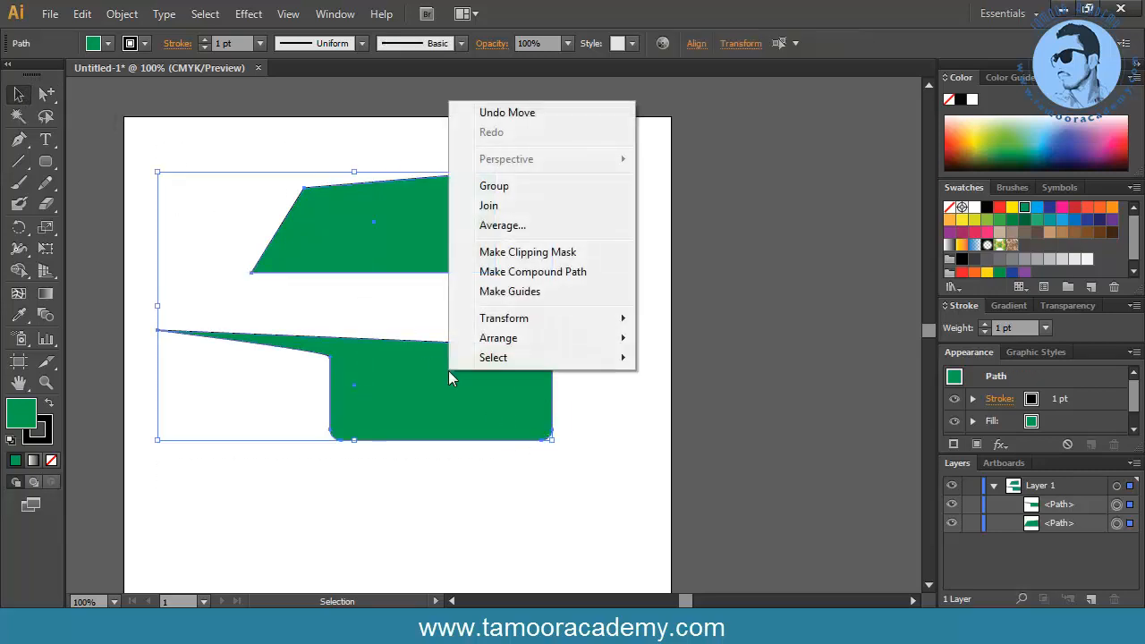
left_click(523, 186)
left_click(596, 240)
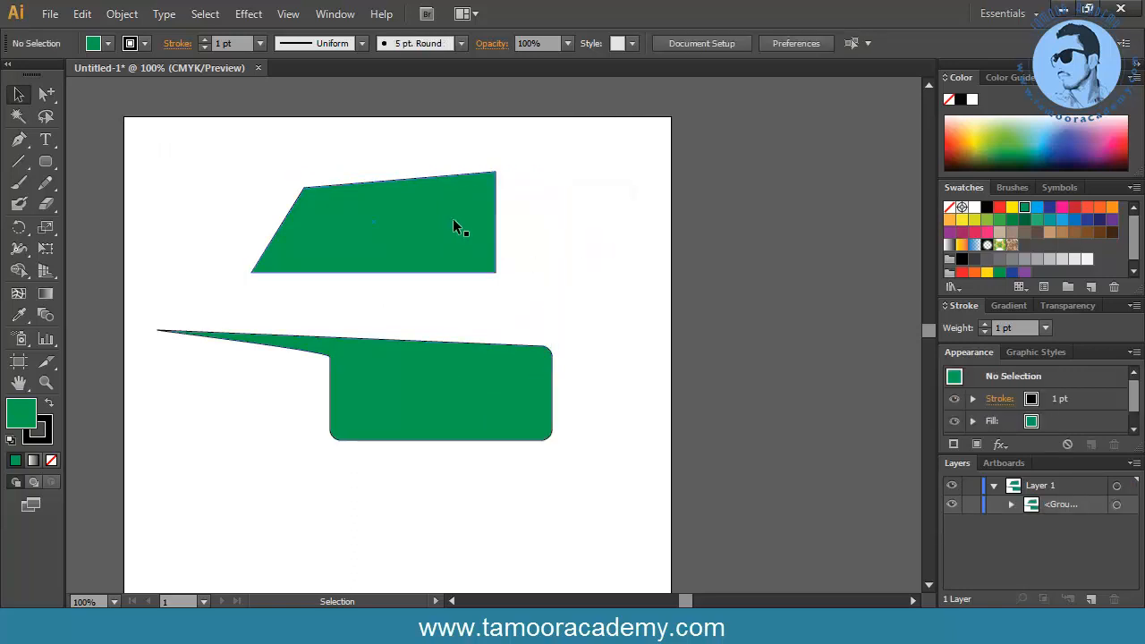
left_click_drag(449, 224, 600, 189)
key("ctrl+z")
left_click_drag(391, 266, 472, 235)
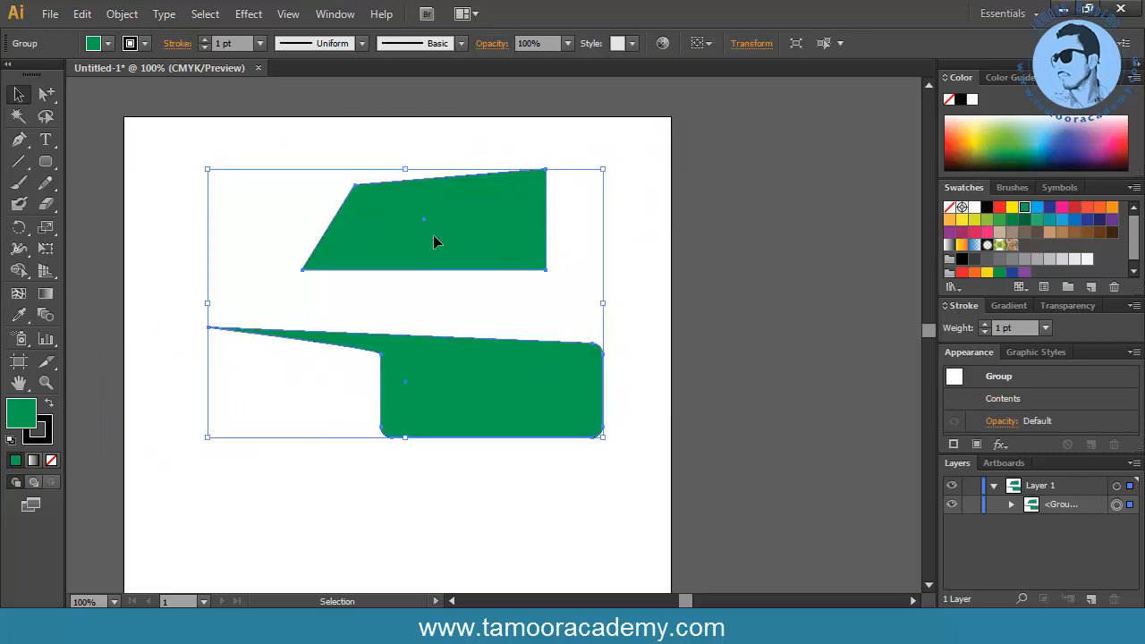
Move the whole group down and slightly left with the Group Selection tool, then deselect and reselect it
left_click(46, 94)
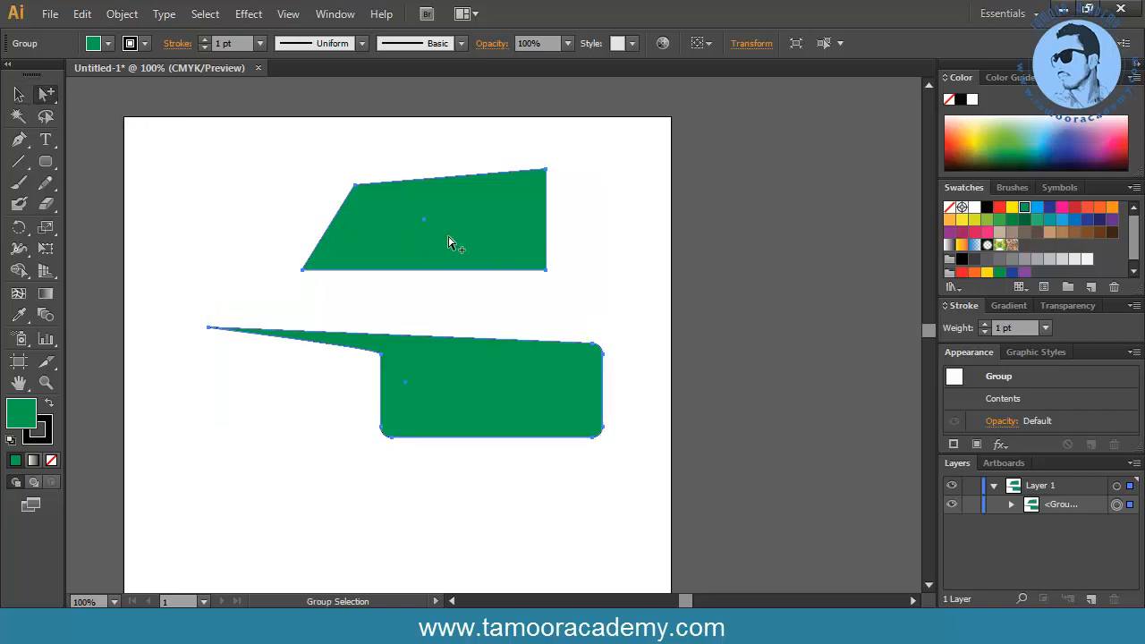
left_click_drag(454, 245, 435, 294)
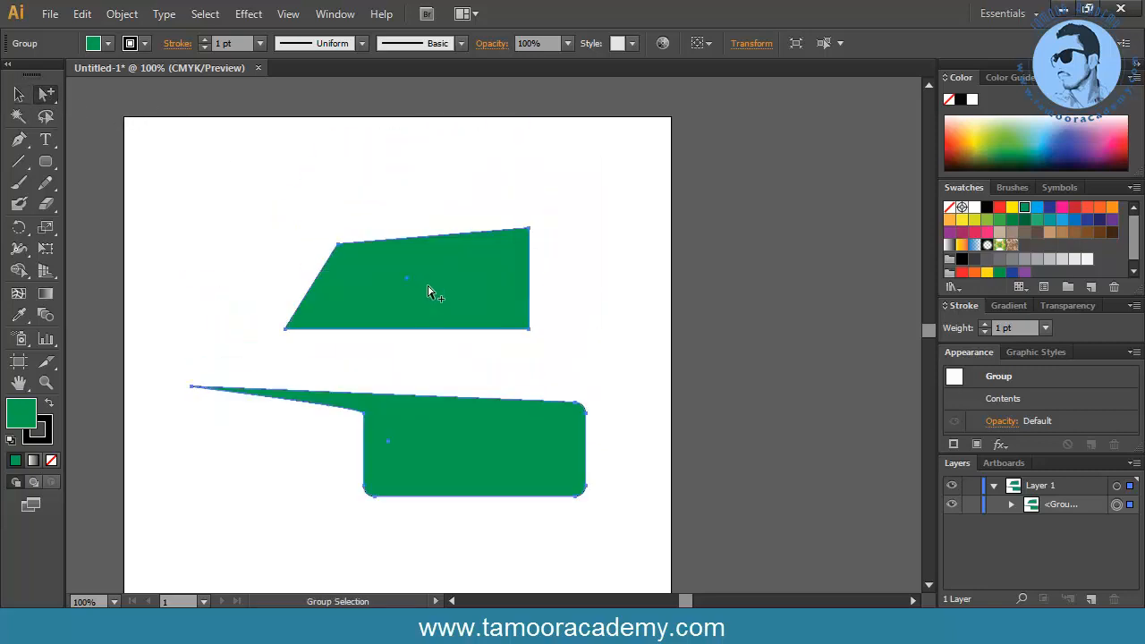
left_click(423, 217)
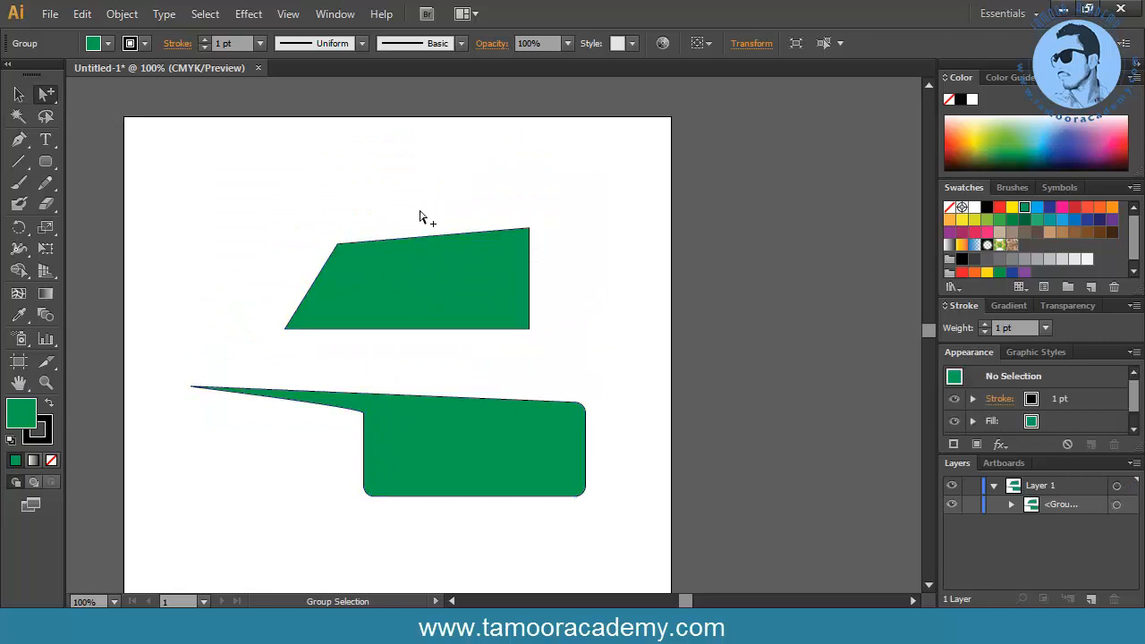
left_click(416, 279)
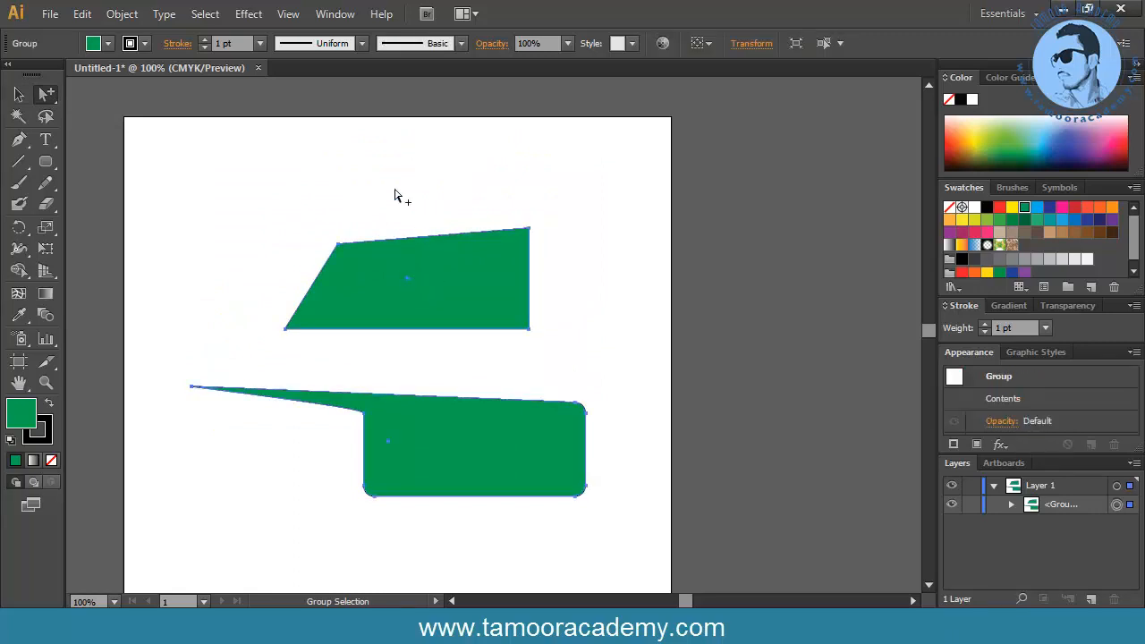
Use the Group Selection tool to move the slanted upper shape on its own, farther above the spiked lower shape
left_click(393, 192)
left_click(414, 277)
left_click_drag(421, 283, 369, 236)
left_click(430, 245)
left_click(251, 191)
left_click(364, 271)
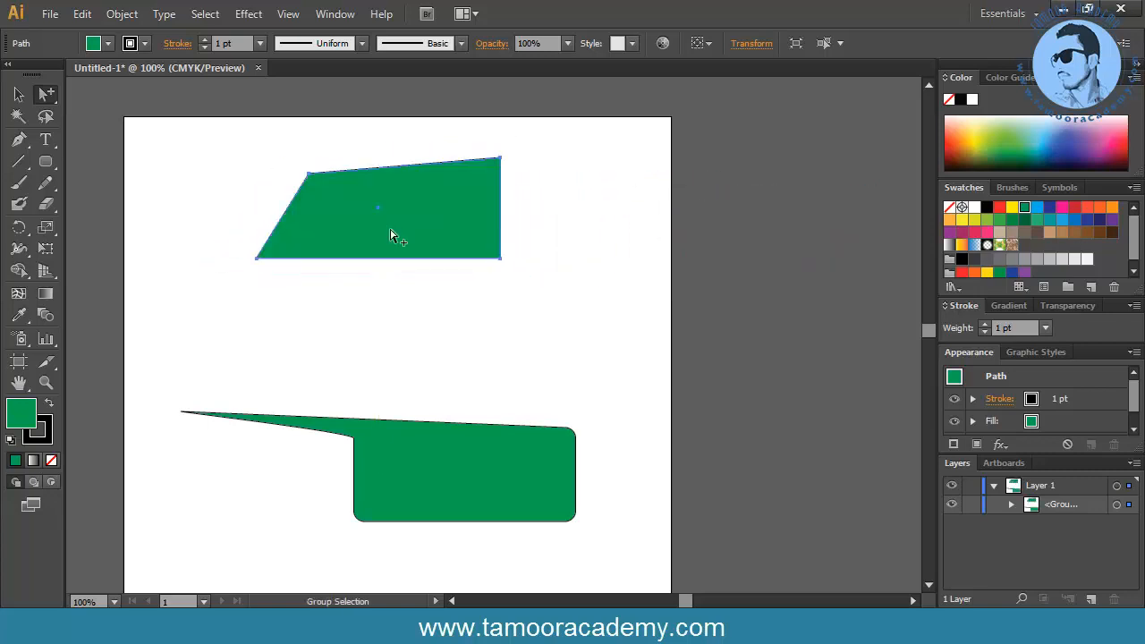
With the Selection tool, shift the slanted upper shape down and right, and move the whole group upward
left_click(18, 94)
left_click_drag(377, 238, 409, 270)
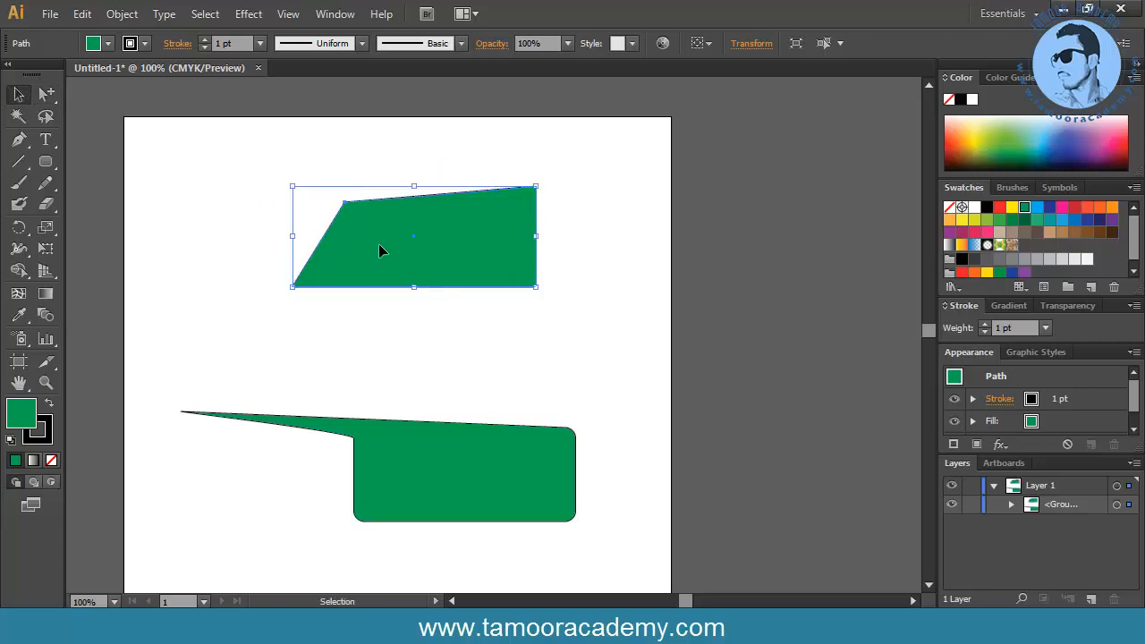
left_click(158, 164)
left_click_drag(158, 163, 644, 542)
left_click(644, 542)
left_click_drag(428, 279, 418, 226)
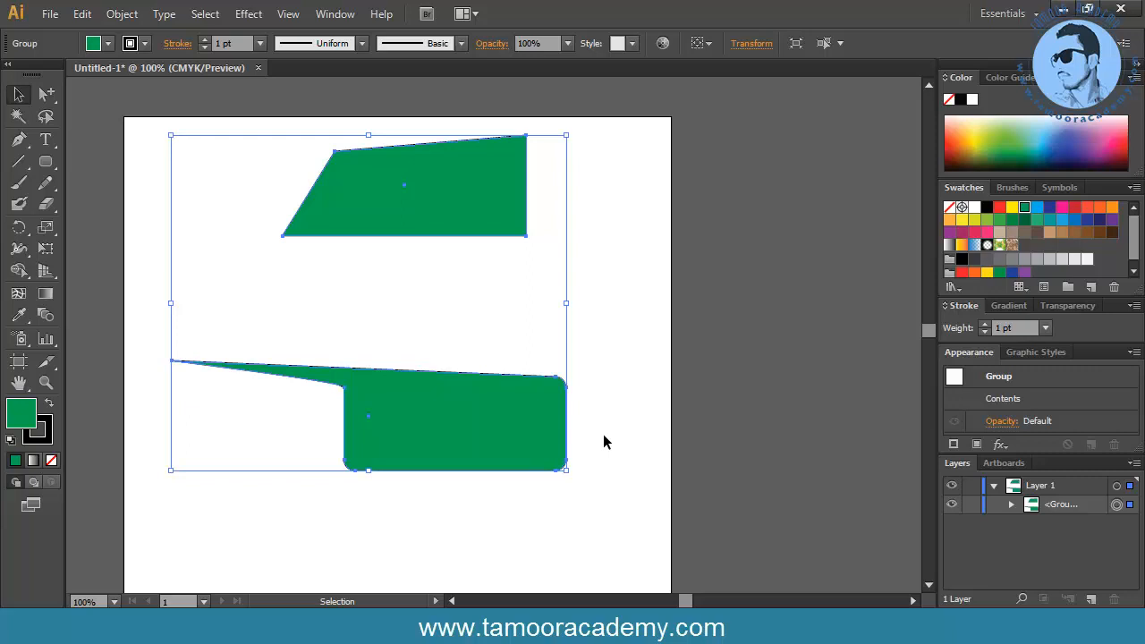
Ungroup the two green shapes and clear the selection
right_click(495, 344)
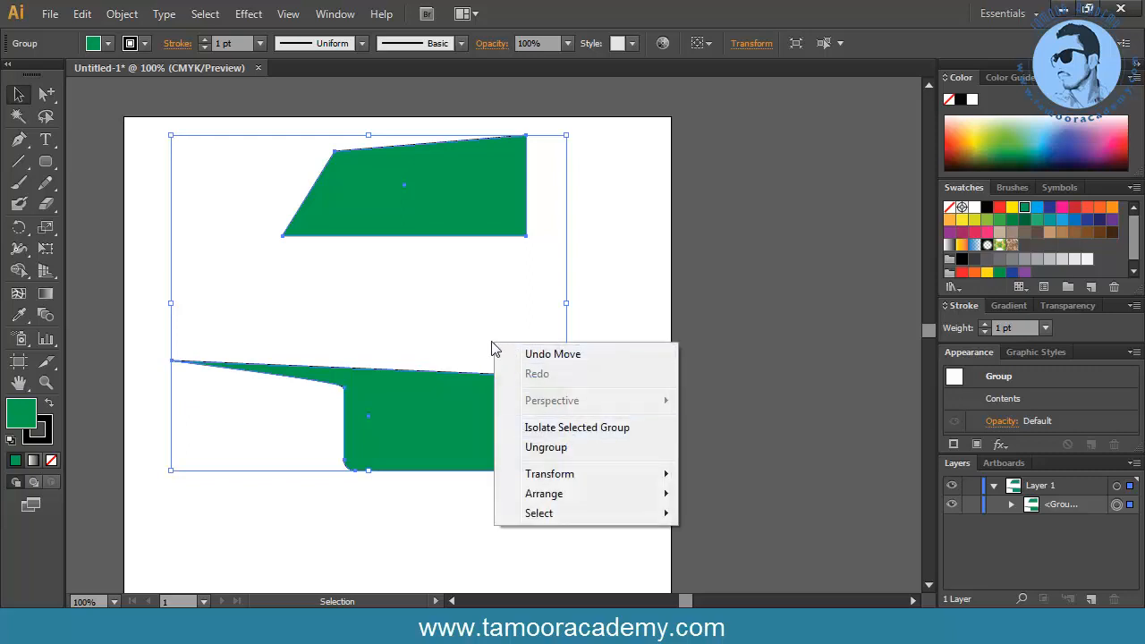
left_click(541, 447)
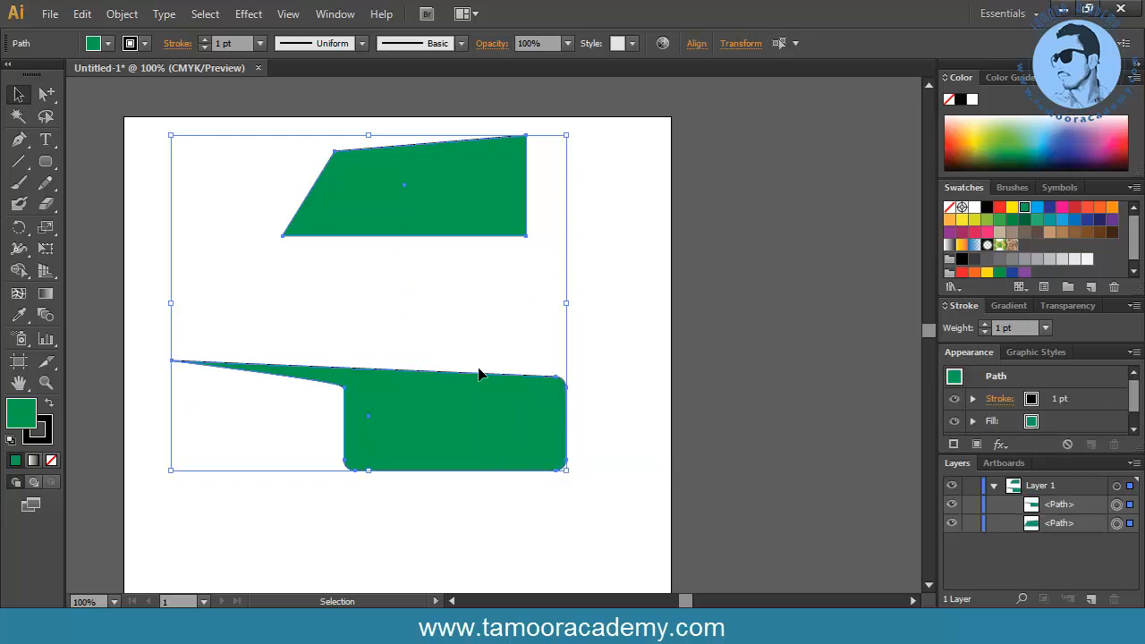
left_click(600, 335)
left_click(421, 215)
left_click(503, 411)
left_click(416, 335)
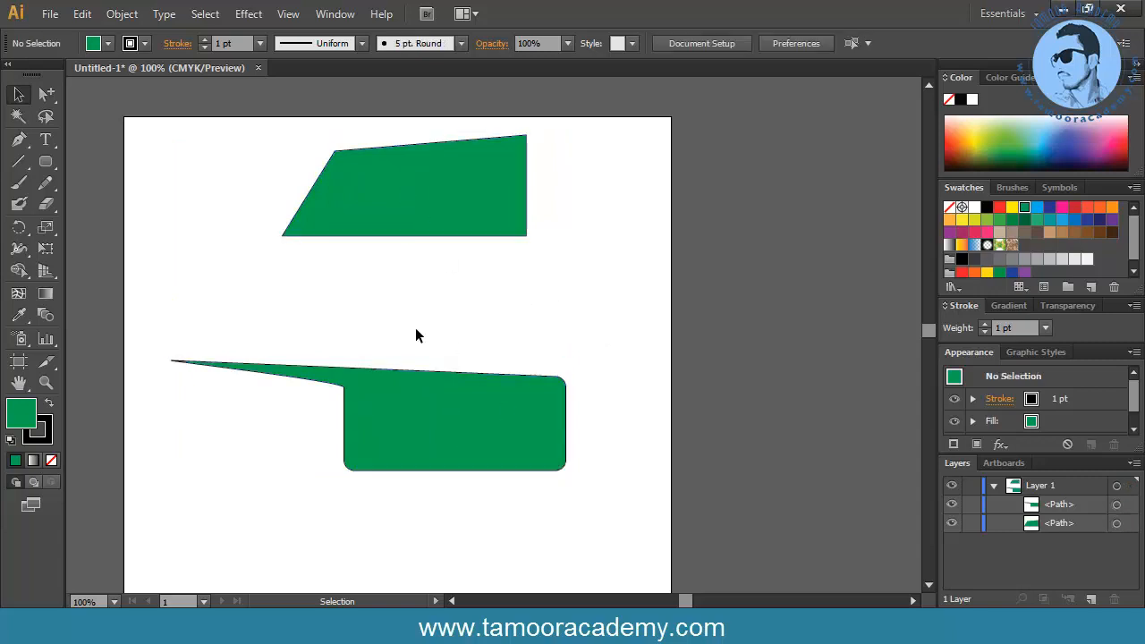
Select the spiked lower shape, and select both green shapes by their matching appearance with the Magic Wand tool
left_click(404, 405)
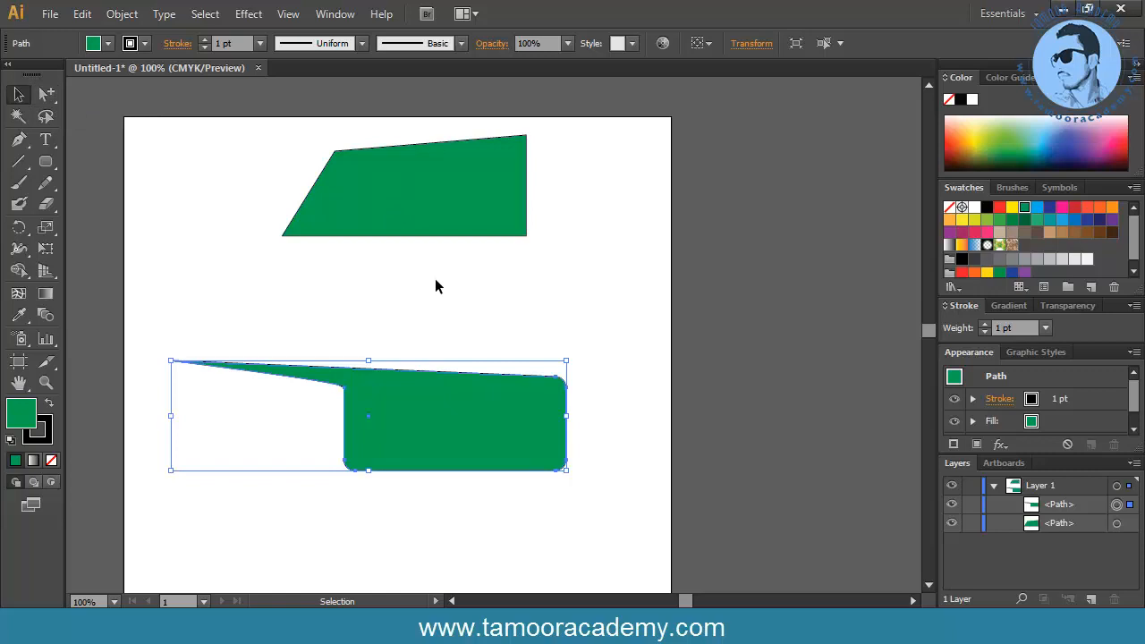
left_click(20, 119)
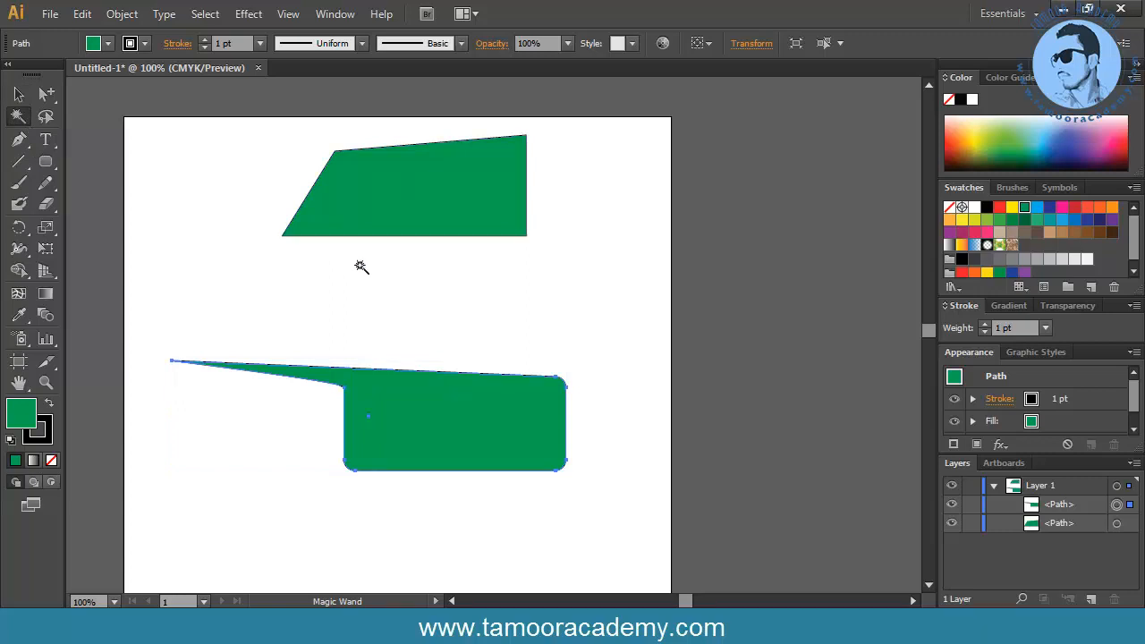
left_click(375, 230)
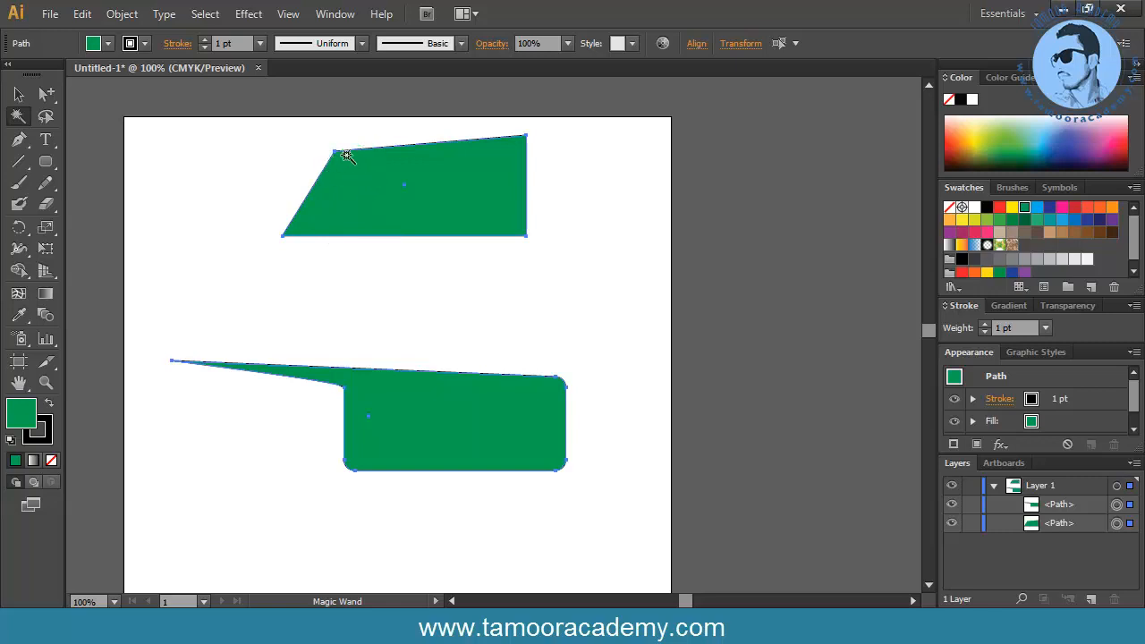
Draw a wide green rectangle between the slanted shape and the spiked shape with the Rectangle tool
left_click_drag(45, 162, 106, 168)
left_click_drag(242, 266, 539, 365)
left_click(19, 94)
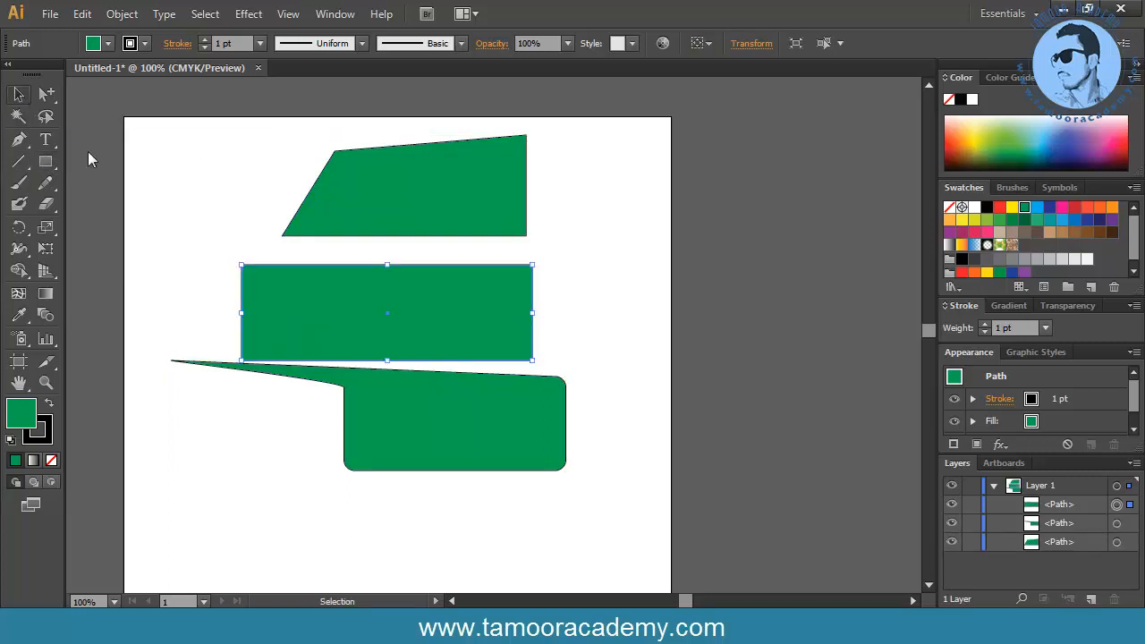
Delete the spiked lower shape and the slanted upper shape, keeping only the new rectangle
left_click(452, 442)
key("Delete")
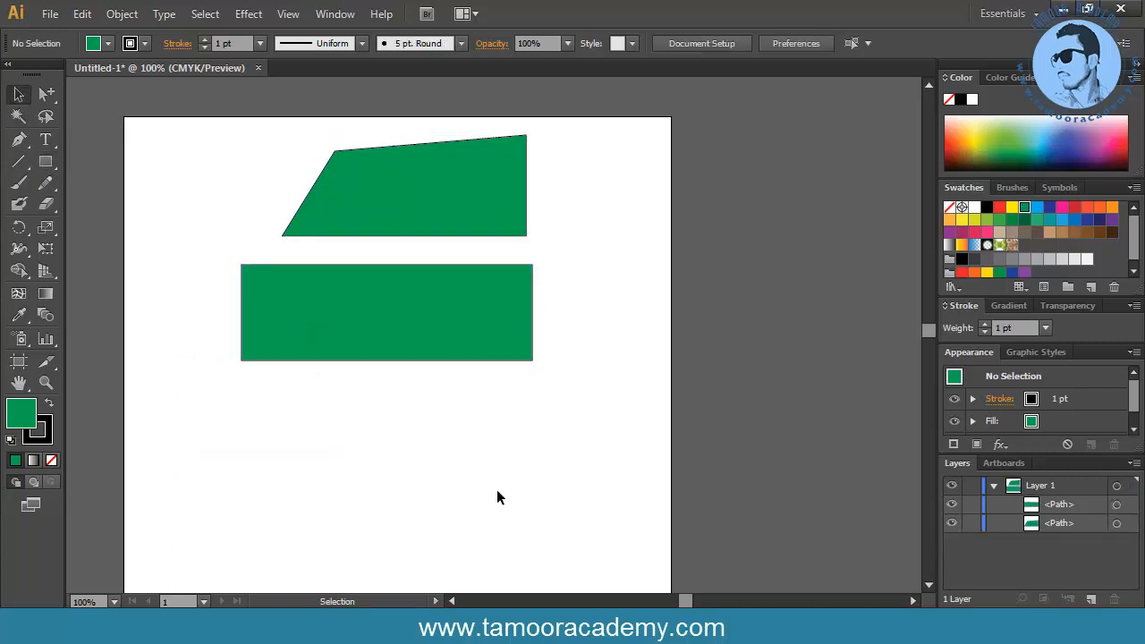
left_click(386, 210)
key("Delete")
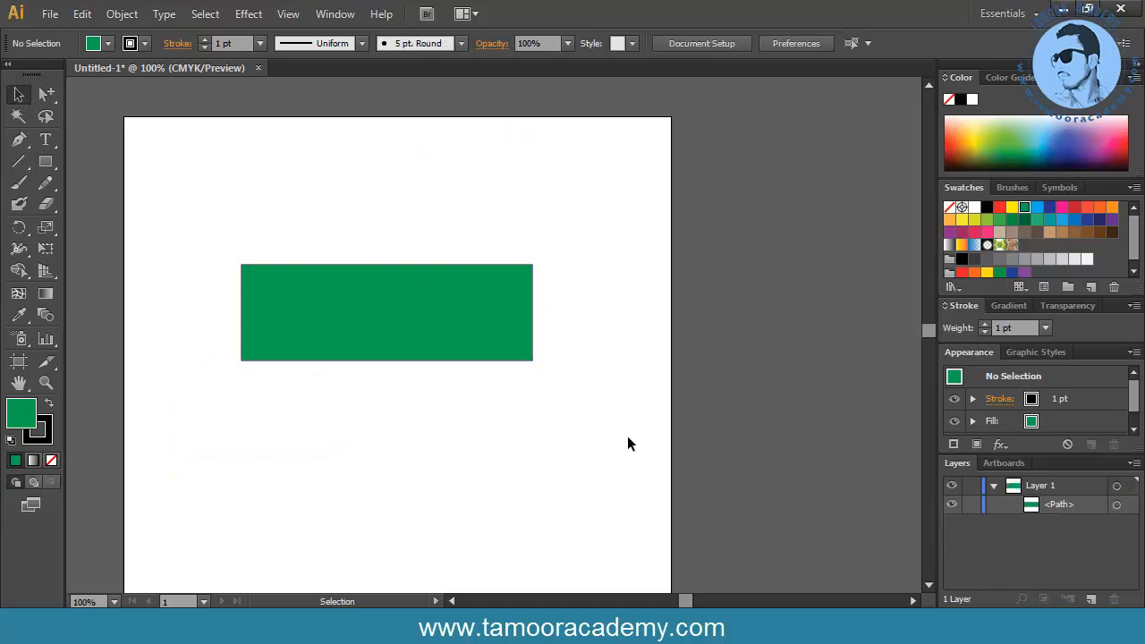
Select the remaining green rectangle with the Selection tool, deselect it, and select it again with the Magic Wand tool
left_click(414, 307)
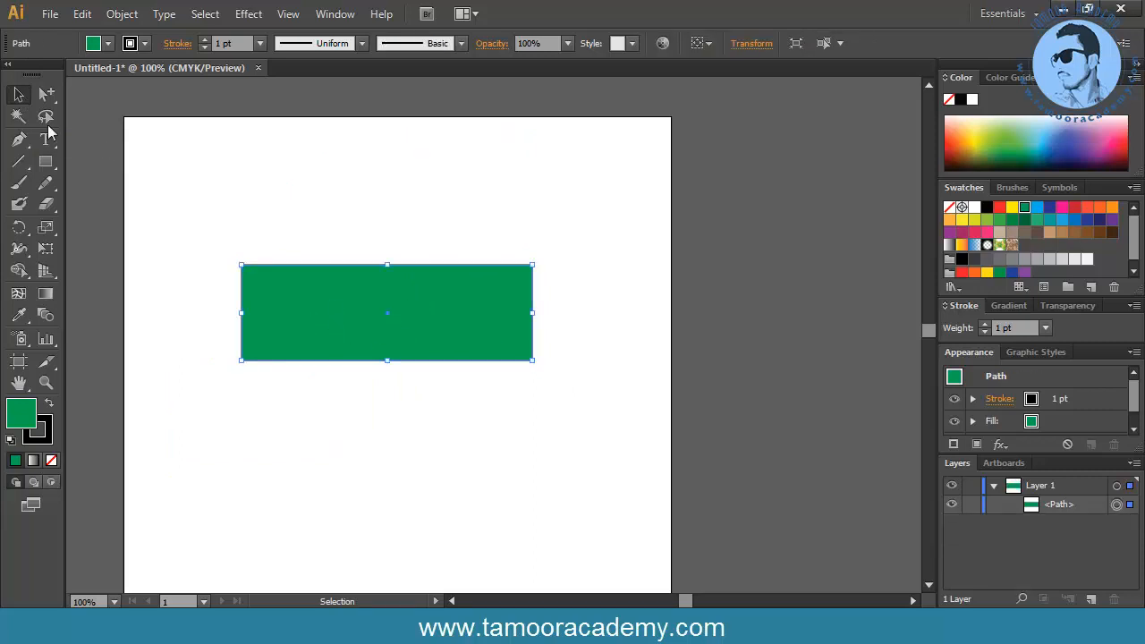
left_click(19, 116)
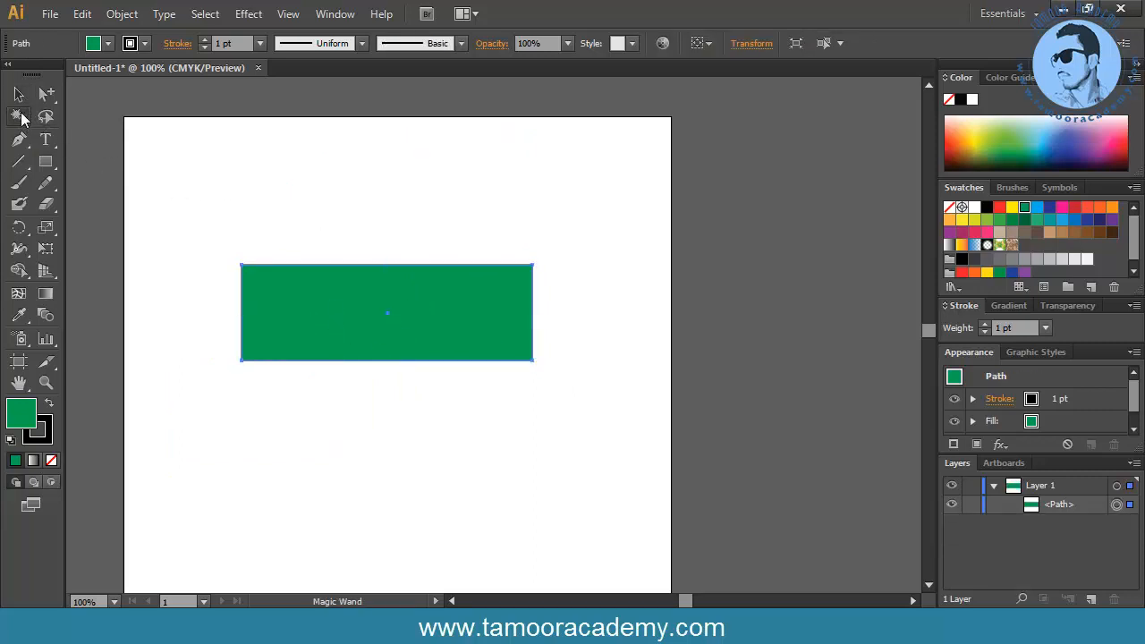
left_click(328, 403)
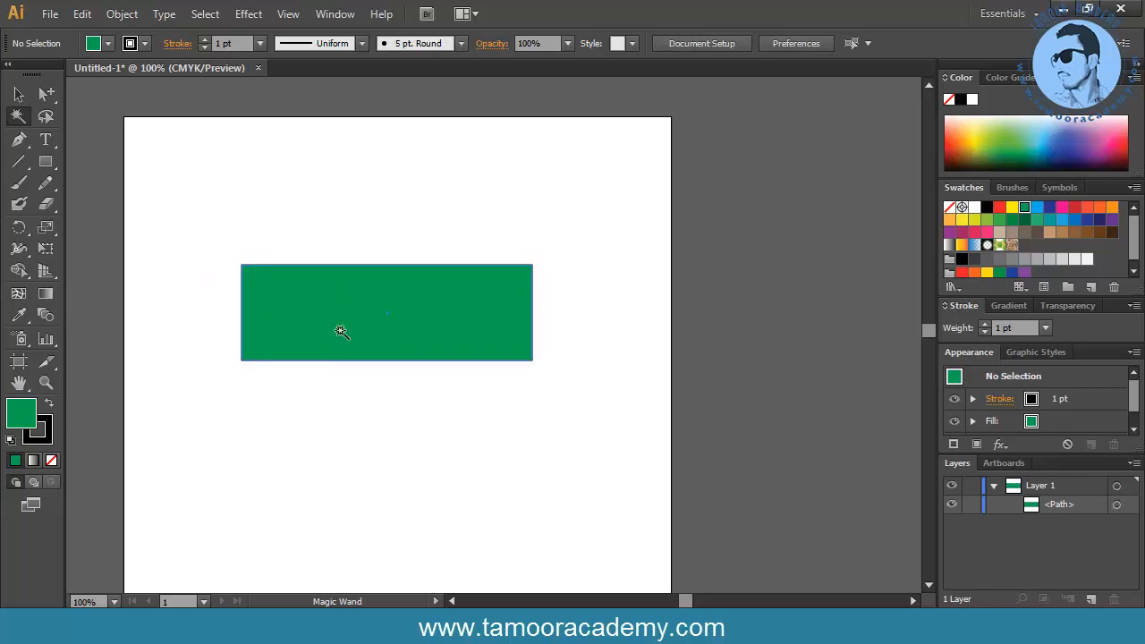
left_click(340, 331)
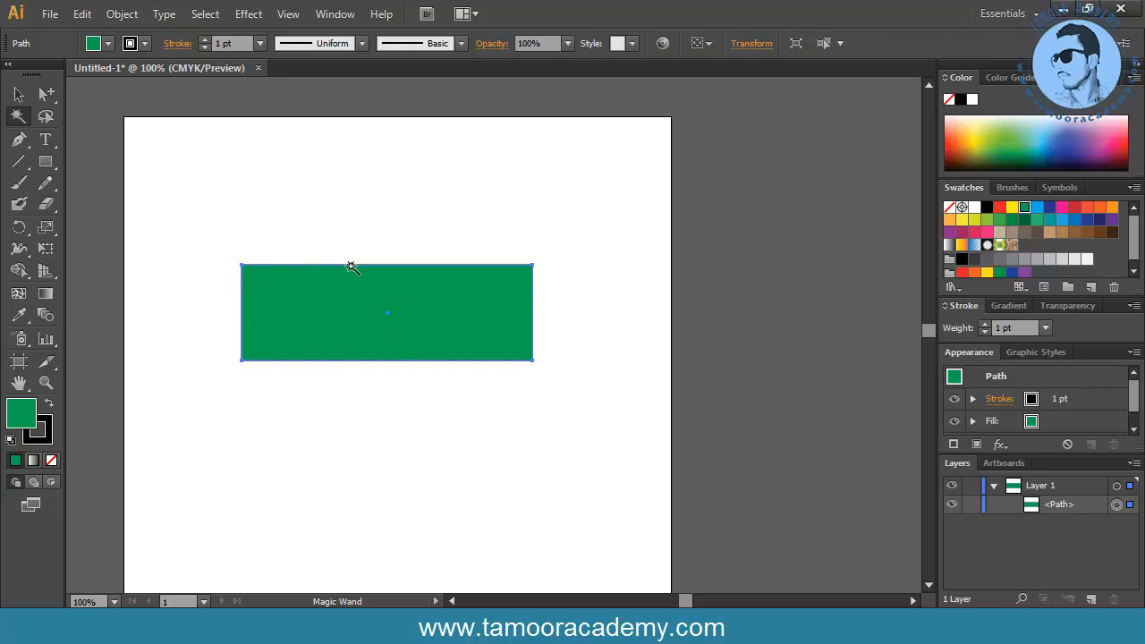
Give the selected rectangle a pink stroke with a weight of 5 pt
left_click(142, 44)
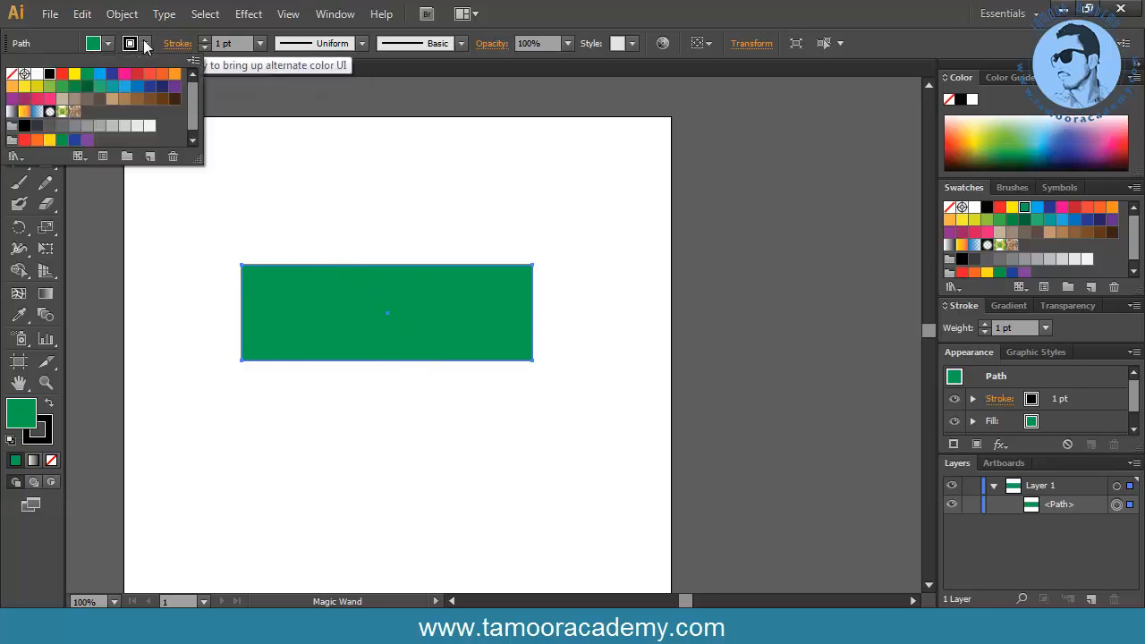
left_click(132, 79)
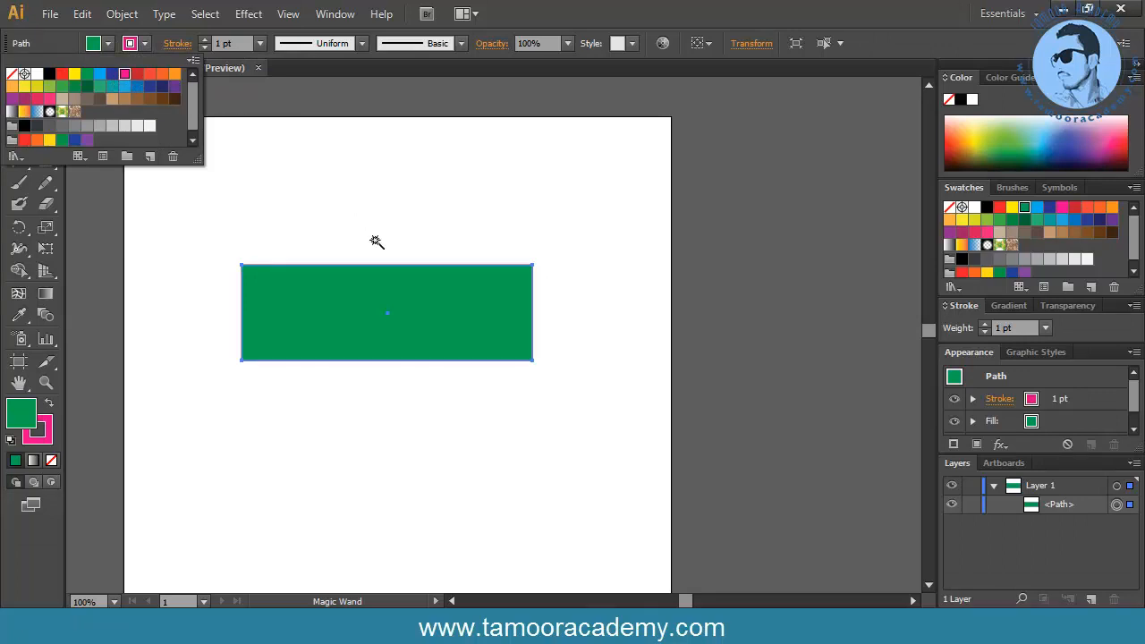
left_click(204, 36)
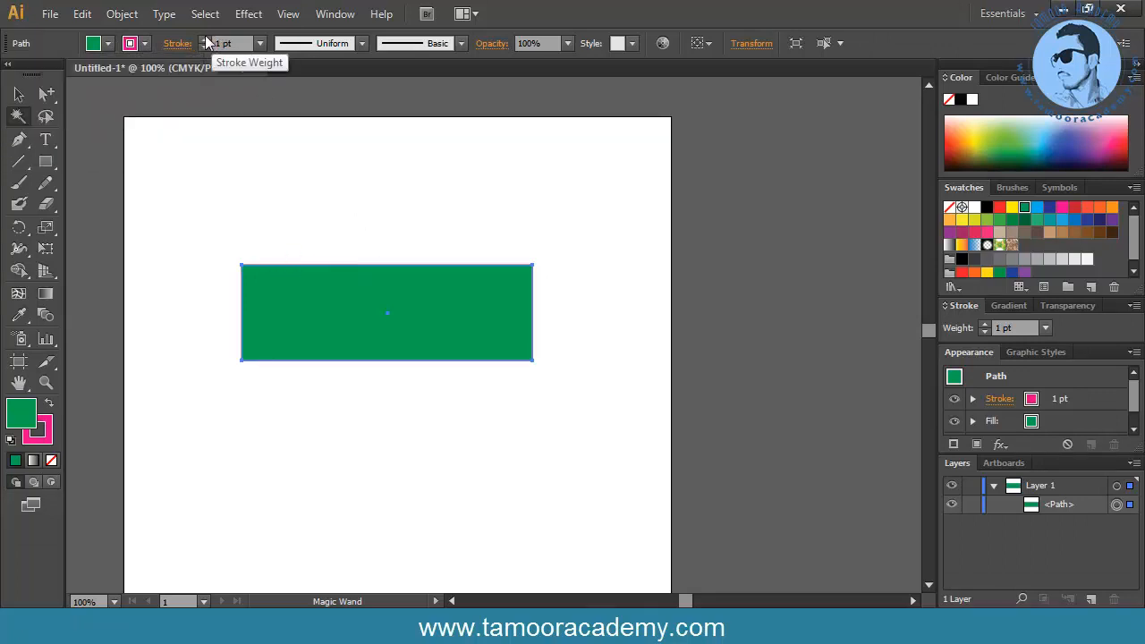
left_click(203, 45)
left_click(203, 37)
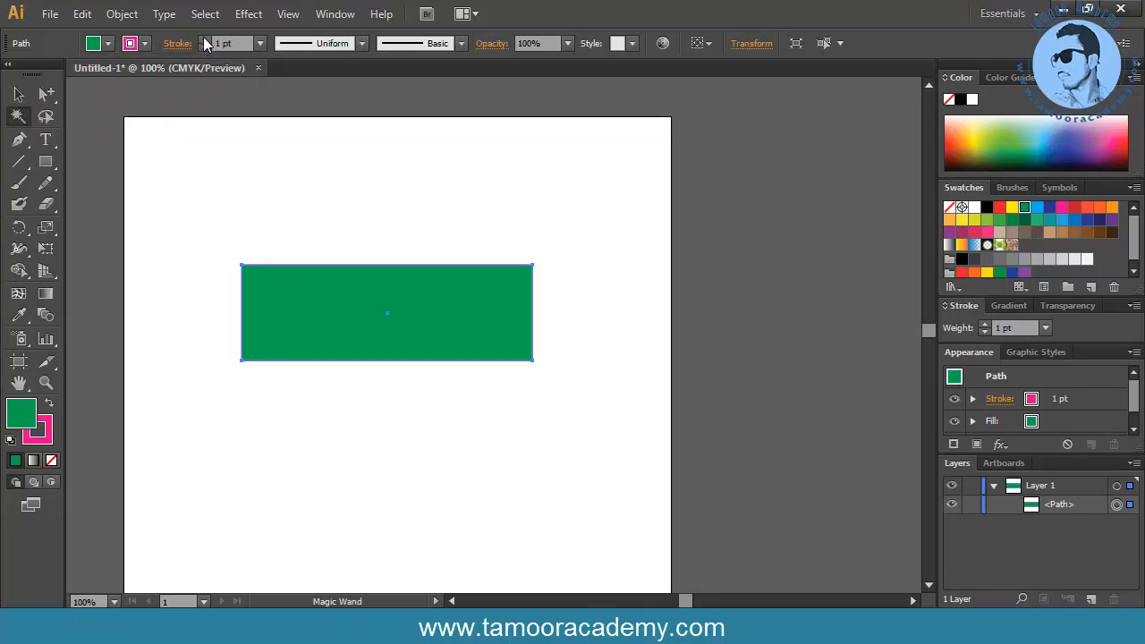
left_click(203, 37)
left_click(204, 37)
left_click(203, 36)
left_click(203, 37)
Move the pink-outlined rectangle upward and slightly left with the Selection tool, and deselect it
left_click(19, 94)
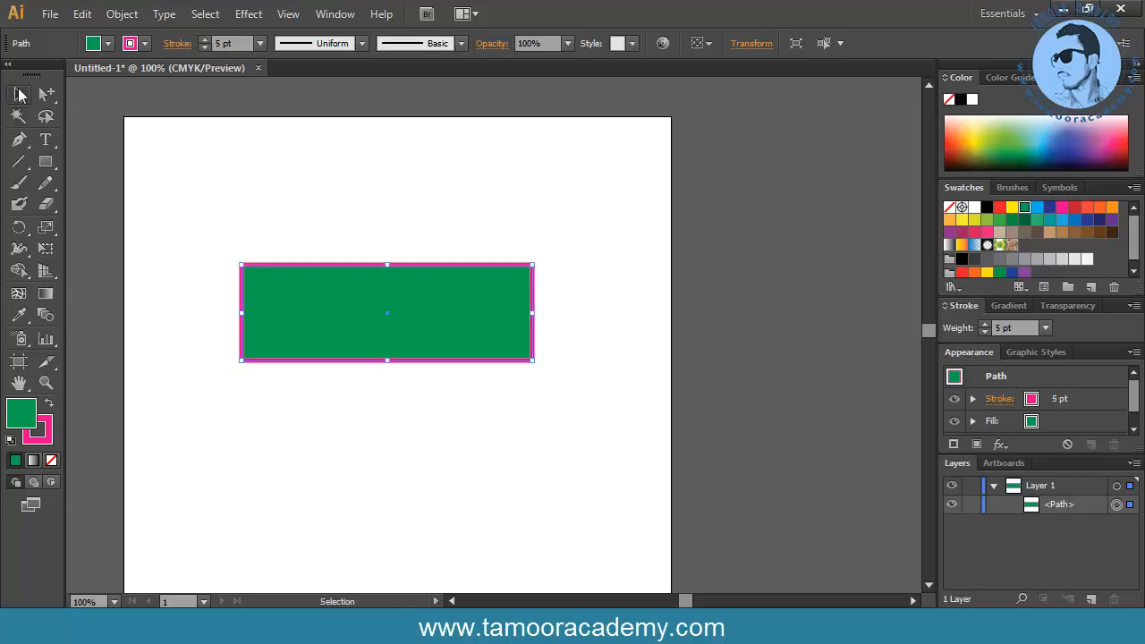
left_click(258, 238)
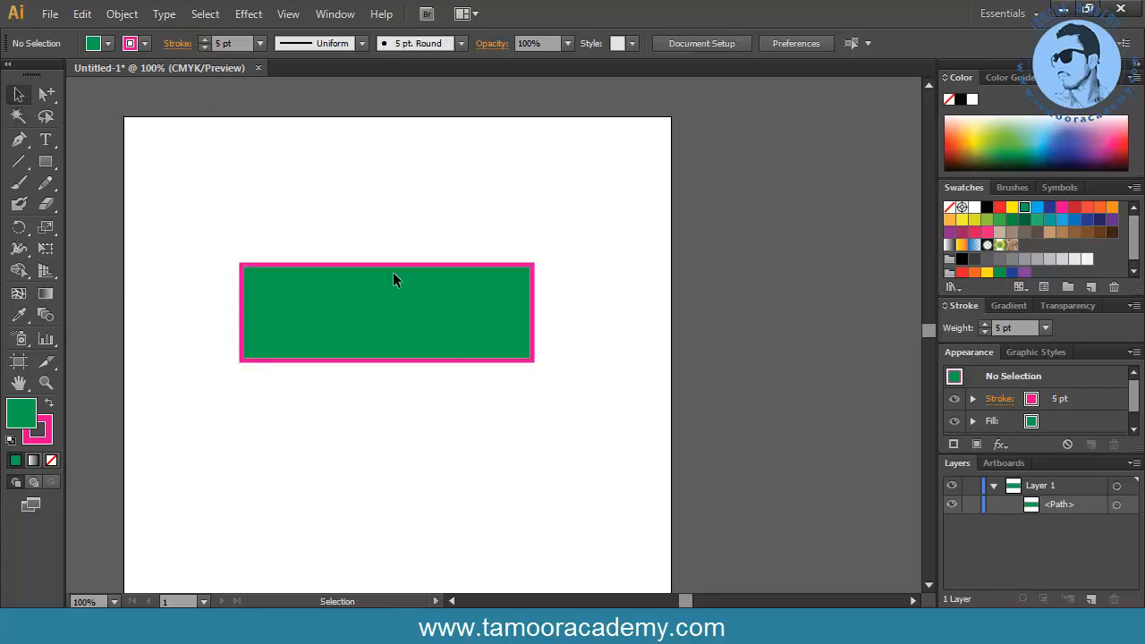
left_click_drag(394, 332, 385, 293)
left_click(146, 225)
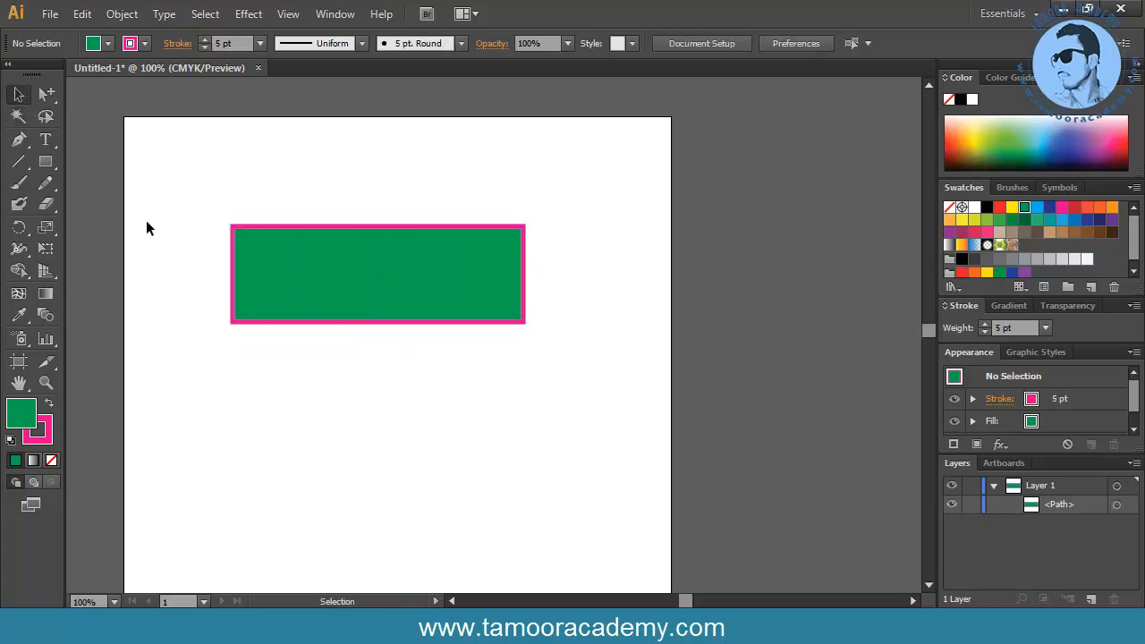
Select the pink-outlined rectangle with the Magic Wand tool, delete it, undo the deletion and clear the selection
left_click(18, 116)
left_click(391, 322)
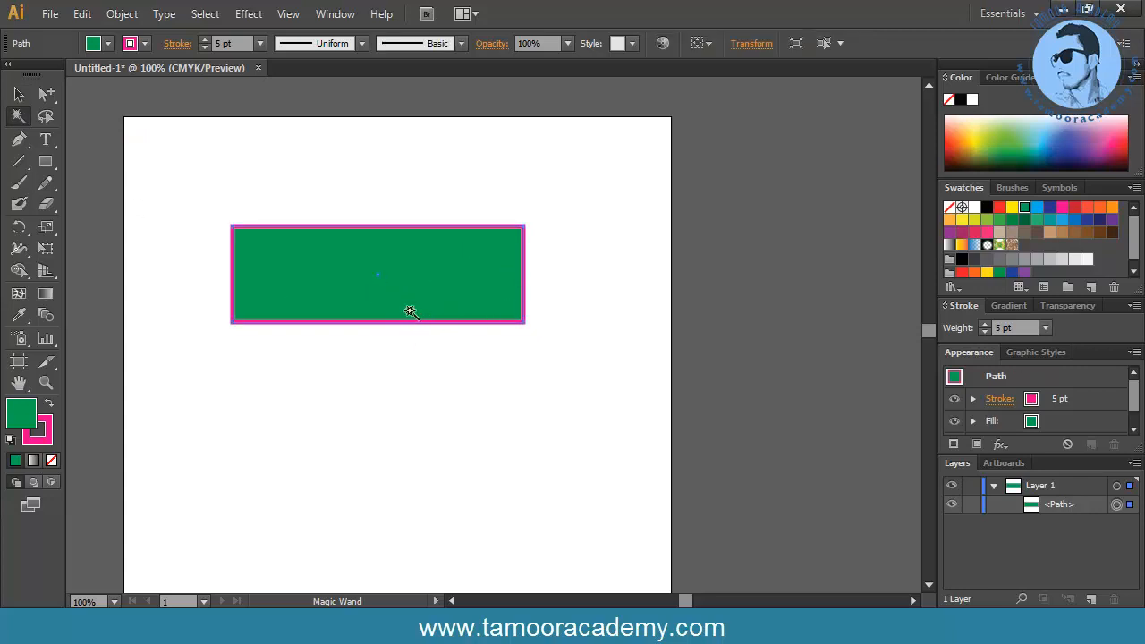
key("Delete")
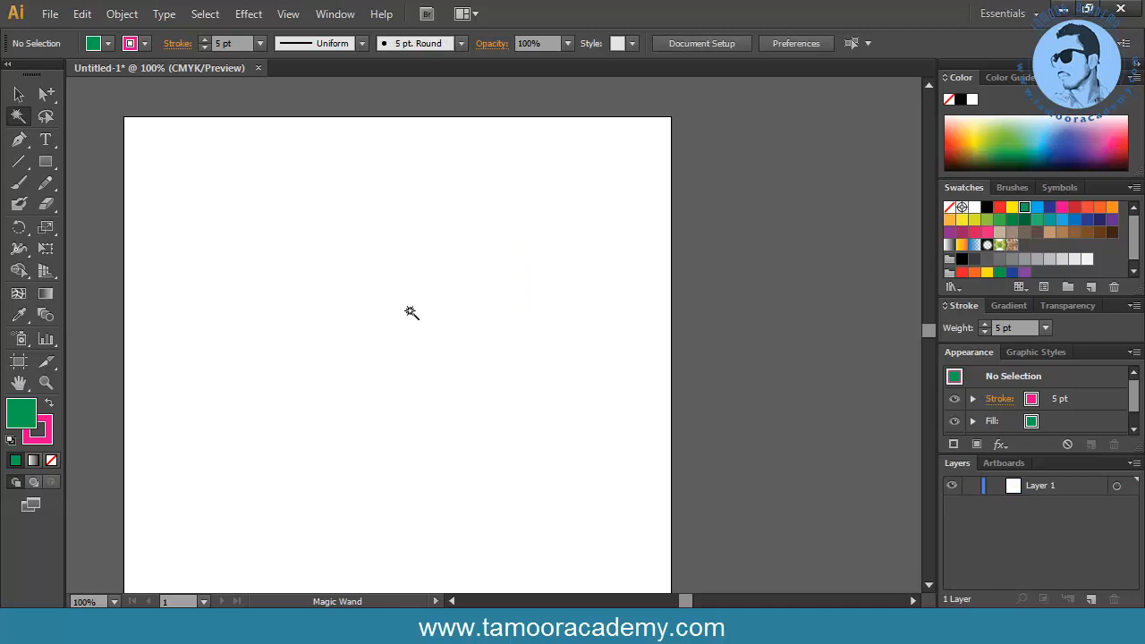
key("ctrl+z")
left_click(419, 346)
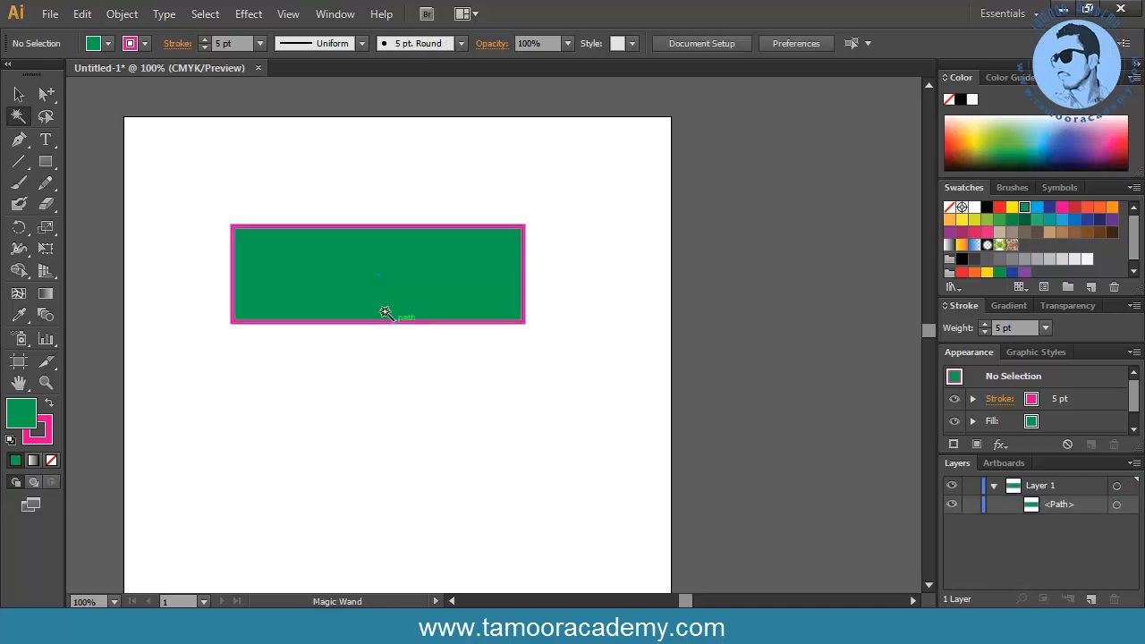
Select the pink-outlined rectangle with the Magic Wand tool, and reselect its anchor points by drawing freehand loops with the Lasso tool
left_click(385, 304)
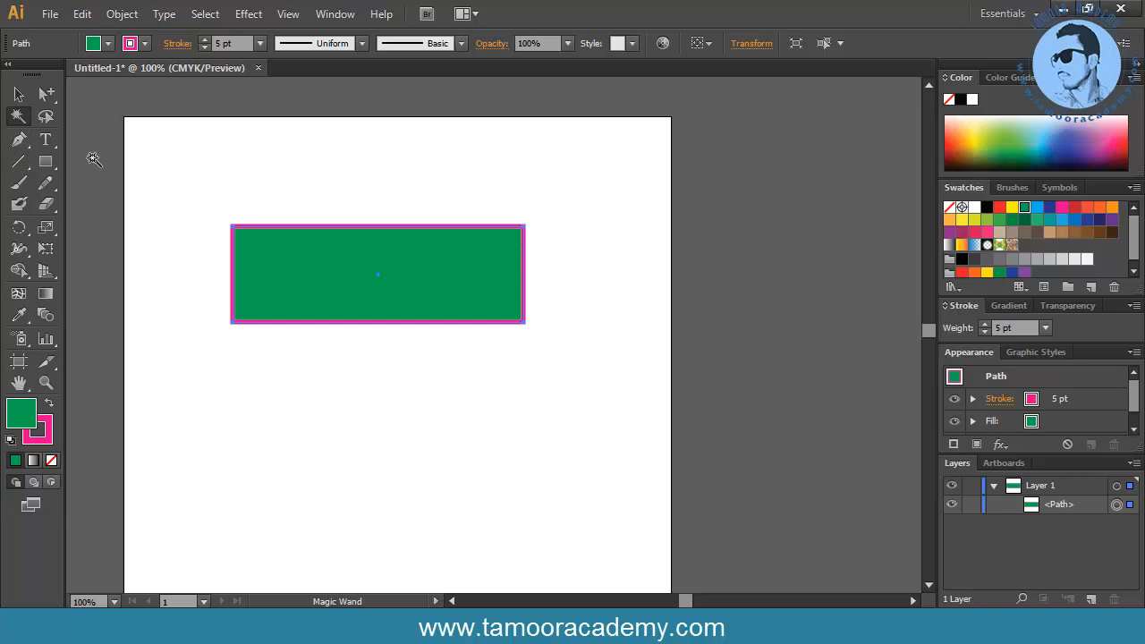
left_click(50, 122)
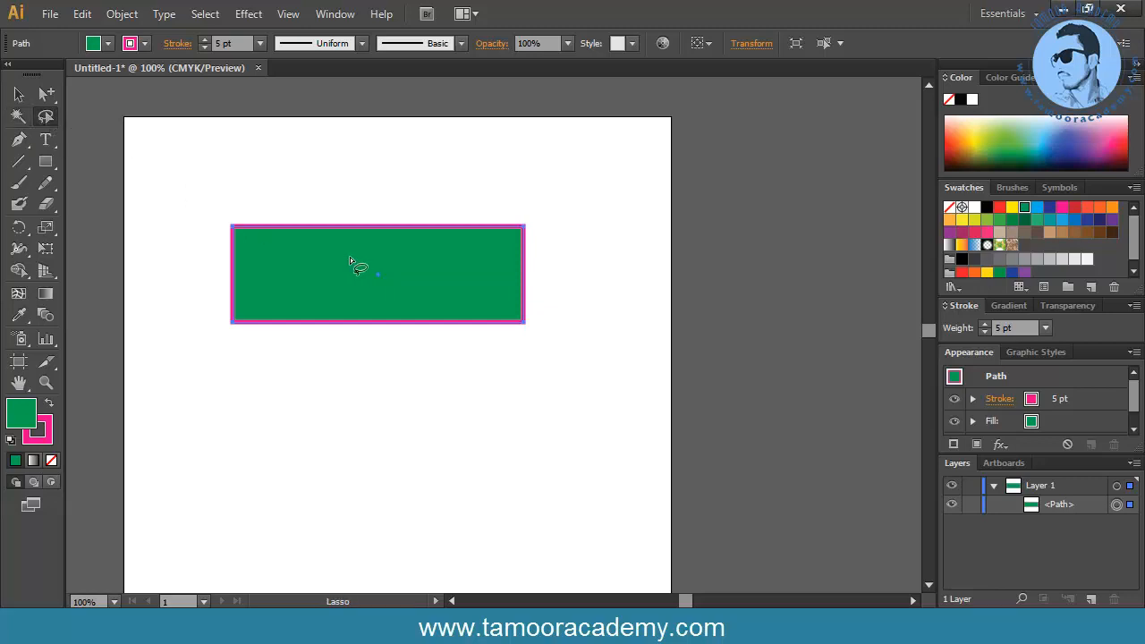
mouse_move(346, 266)
left_mouse_down()
mouse_move(309, 256)
mouse_move(319, 217)
mouse_move(269, 207)
mouse_move(228, 225)
mouse_move(220, 259)
mouse_move(256, 277)
mouse_move(271, 330)
mouse_move(388, 332)
mouse_move(350, 258)
mouse_move(398, 345)
mouse_move(324, 266)
mouse_move(391, 205)
mouse_move(383, 340)
mouse_move(320, 292)
mouse_move(405, 326)
left_mouse_up()
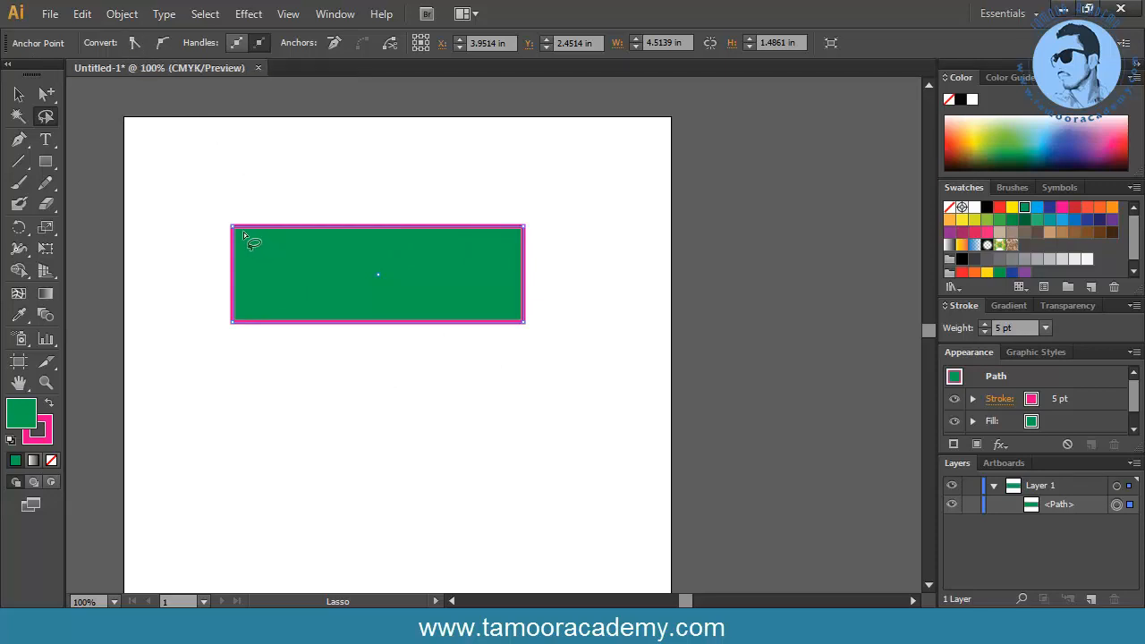
left_click_drag(243, 232, 306, 268)
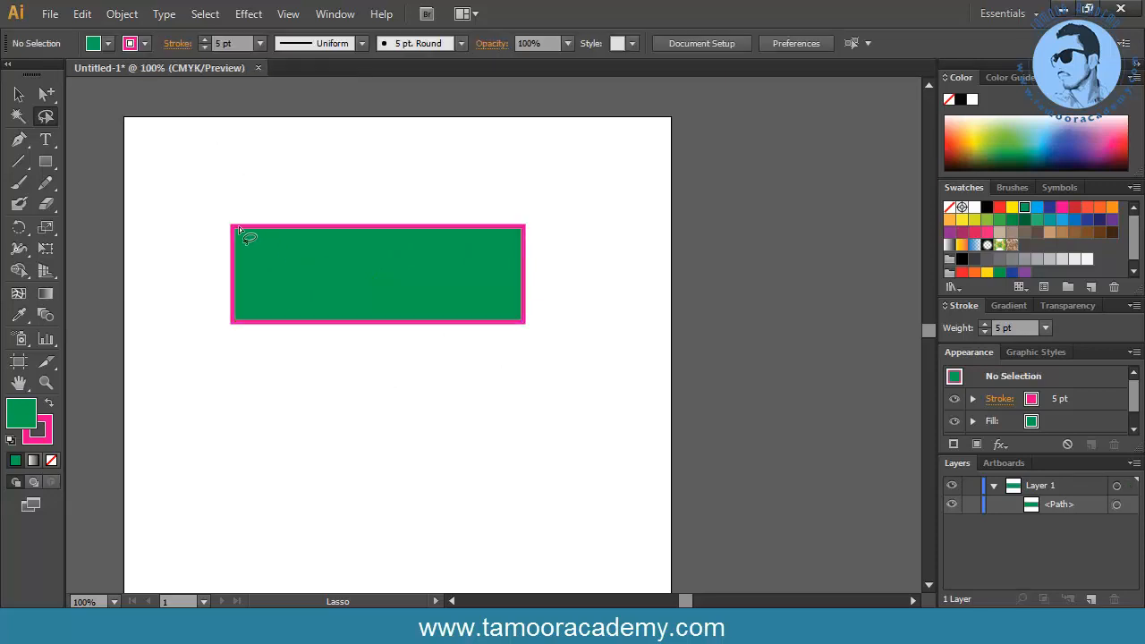
mouse_move(240, 229)
left_mouse_down()
mouse_move(352, 281)
mouse_move(433, 260)
mouse_move(359, 166)
mouse_move(246, 201)
mouse_move(263, 232)
left_mouse_up()
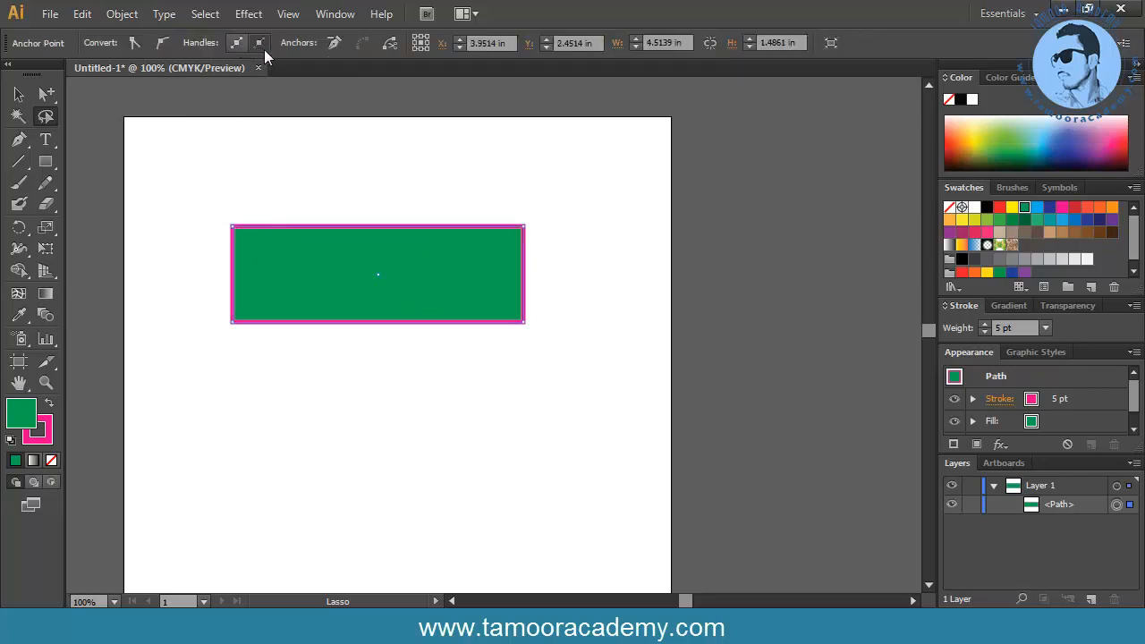
left_click_drag(399, 285, 347, 107)
Switch briefly to the Magic Wand tool, and return to the Lasso tool to loop around part of the green rectangle
left_click(18, 116)
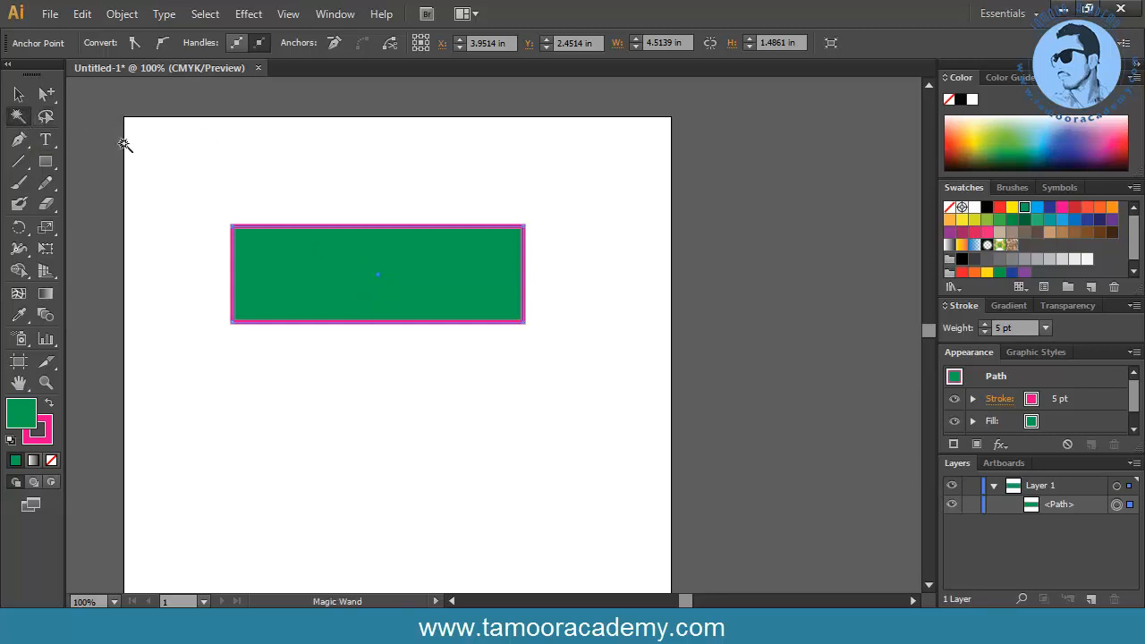
left_click(45, 117)
mouse_move(377, 257)
left_mouse_down()
mouse_move(332, 279)
mouse_move(358, 260)
left_mouse_up()
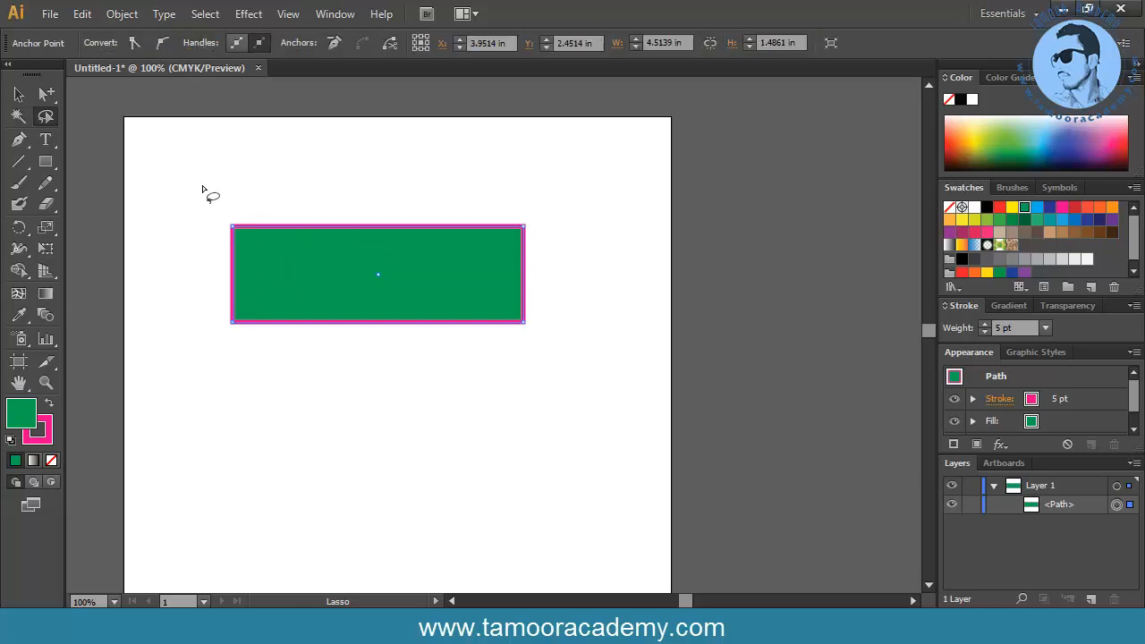
Select the whole pink-outlined rectangle with the Selection tool and activate the Group Selection tool
left_click(18, 94)
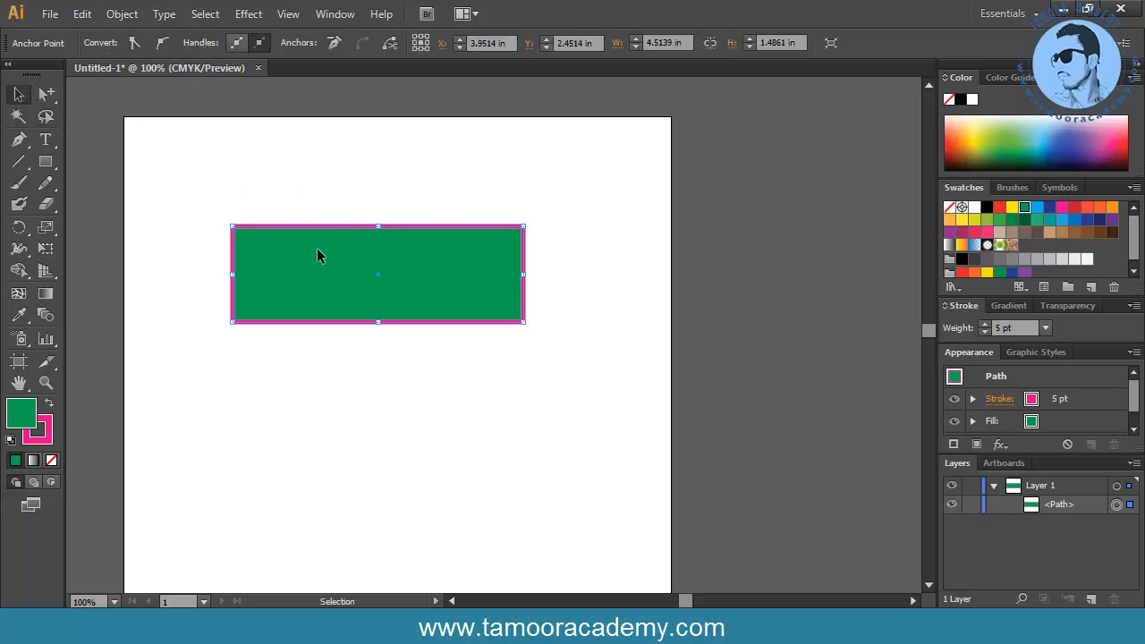
left_click(319, 250)
left_click(47, 93)
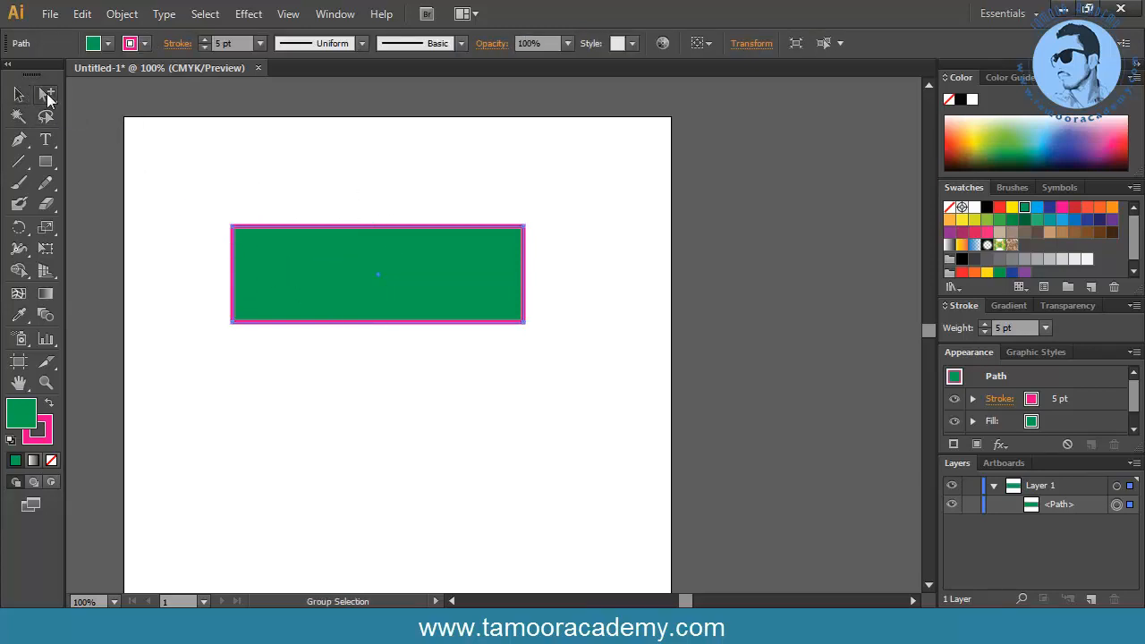